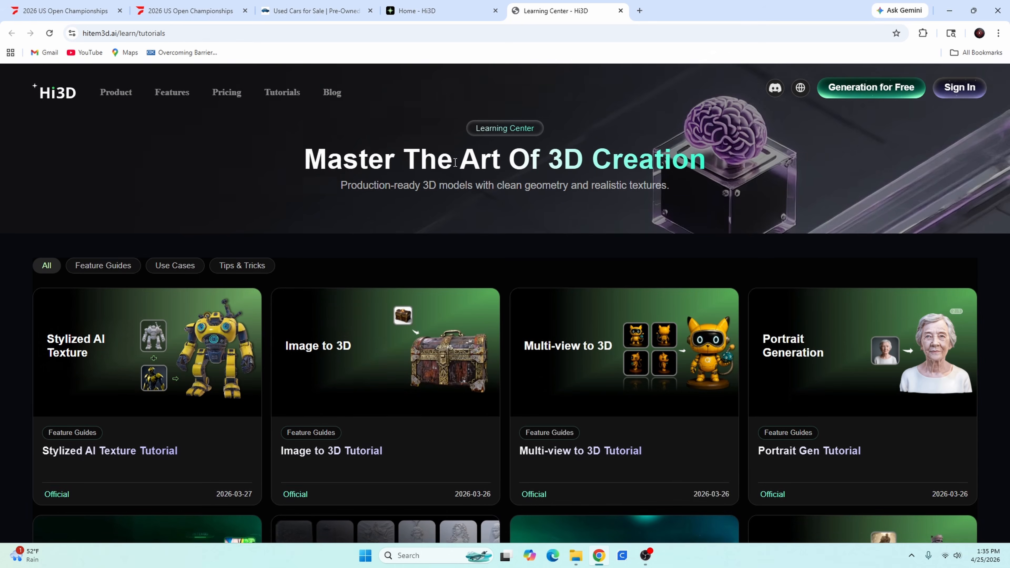
Look through the tutorials in the Hi3D Learning Center and close the page.
{"action": "scroll", "coordinate": [455, 161], "scroll_direction": "down", "scroll_amount": 1}
{"action": "scroll", "coordinate": [456, 161], "scroll_direction": "down", "scroll_amount": 6}
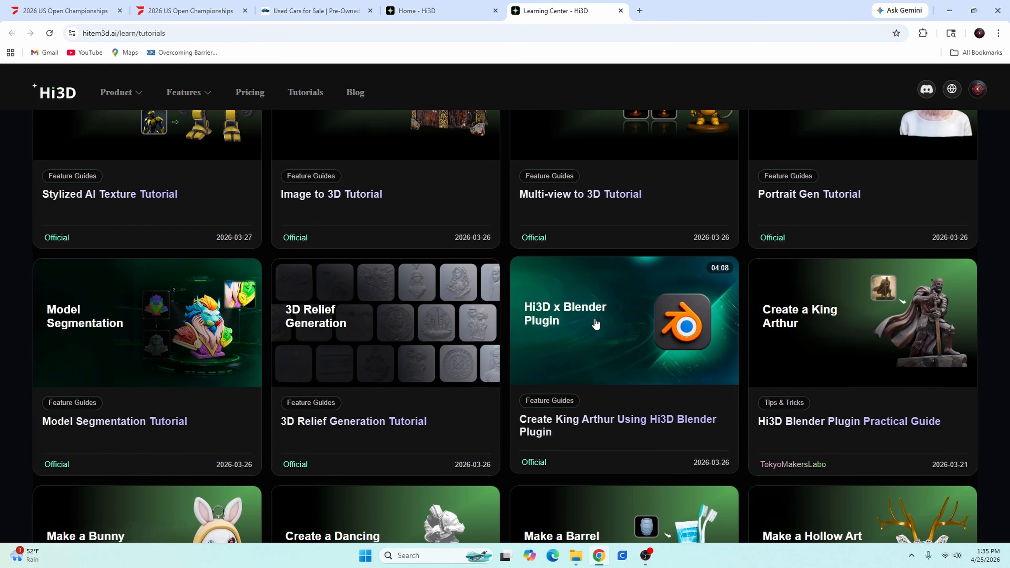
{"action": "scroll", "coordinate": [595, 327], "scroll_direction": "down", "scroll_amount": 5}
{"action": "scroll", "coordinate": [595, 323], "scroll_direction": "up", "scroll_amount": 10}
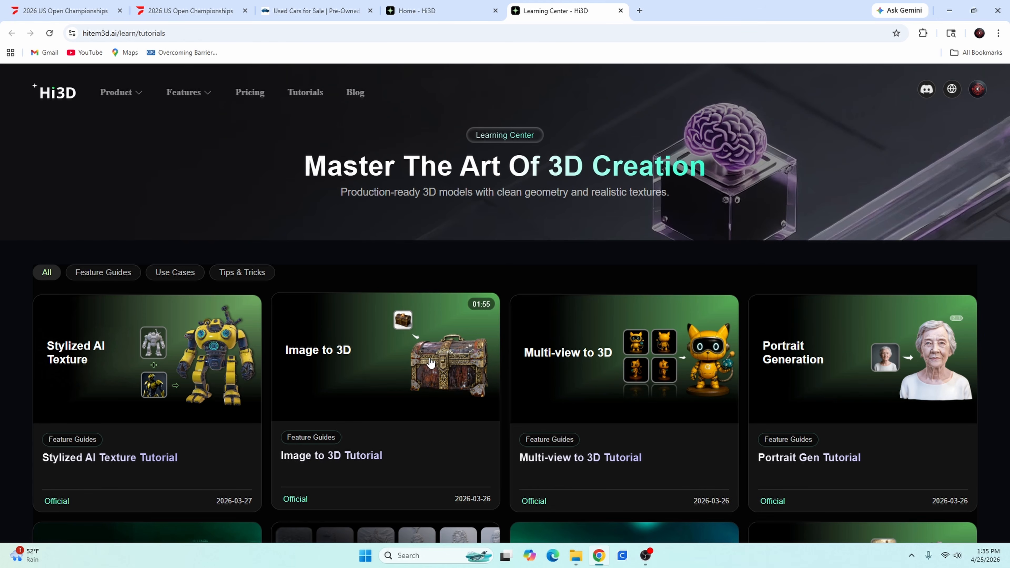
{"action": "left_click", "coordinate": [620, 11]}
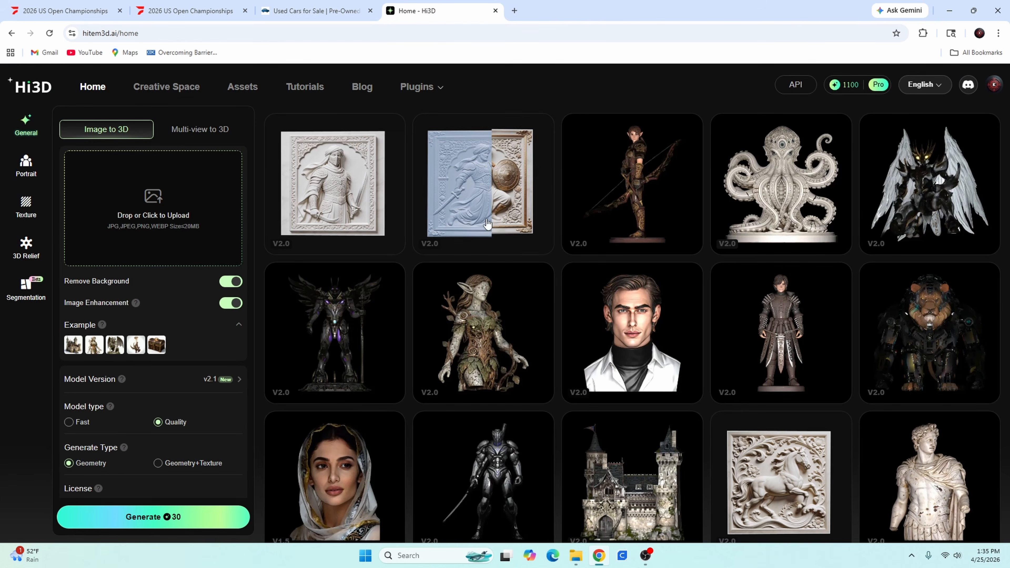
Browse the showcase gallery of generated 3D models on the Hi3D home page.
{"action": "scroll", "coordinate": [545, 288], "scroll_direction": "down", "scroll_amount": 10}
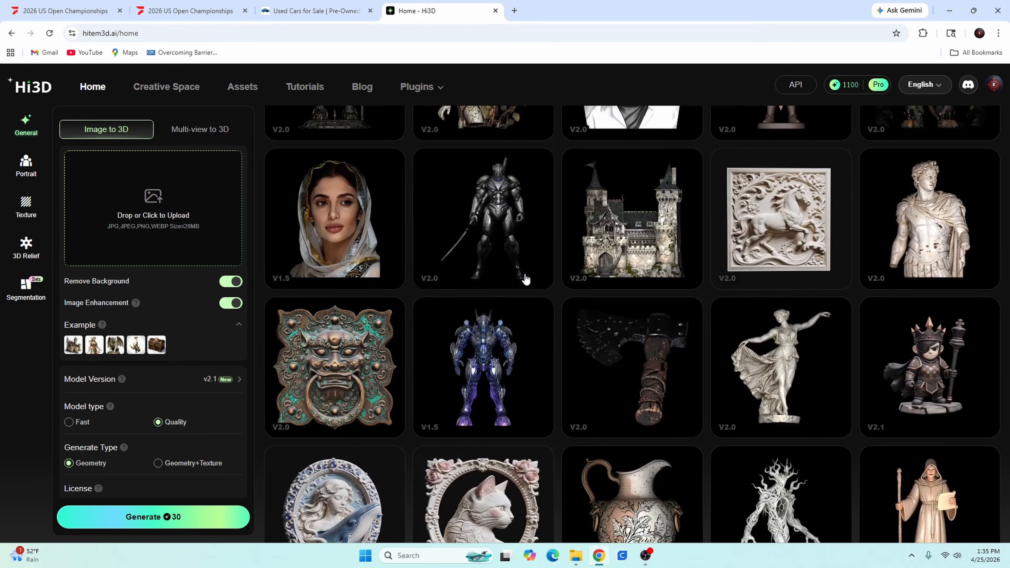
{"action": "scroll", "coordinate": [525, 280], "scroll_direction": "down", "scroll_amount": 3}
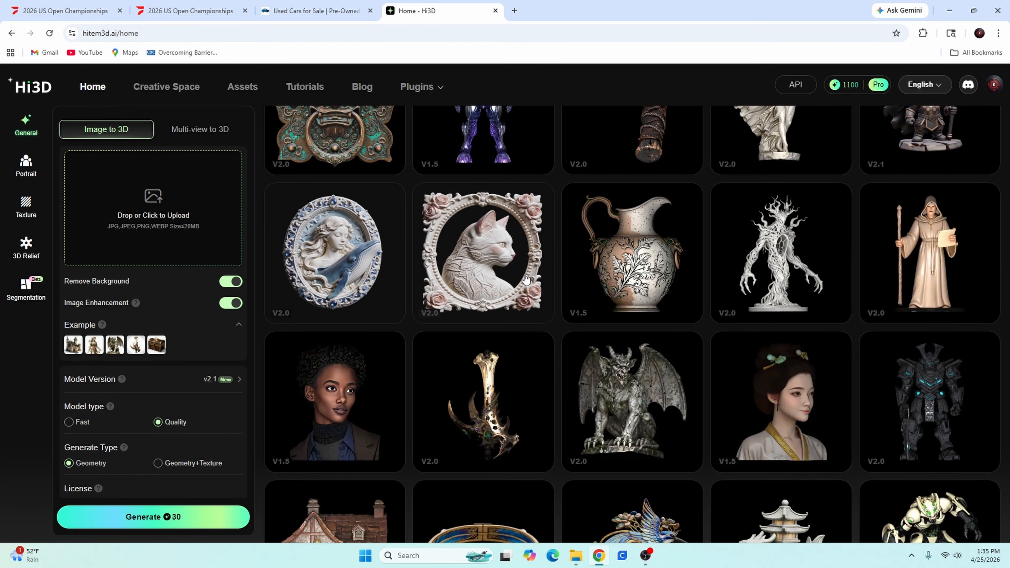
{"action": "scroll", "coordinate": [528, 278], "scroll_direction": "down", "scroll_amount": 3}
{"action": "scroll", "coordinate": [528, 278], "scroll_direction": "down", "scroll_amount": 4}
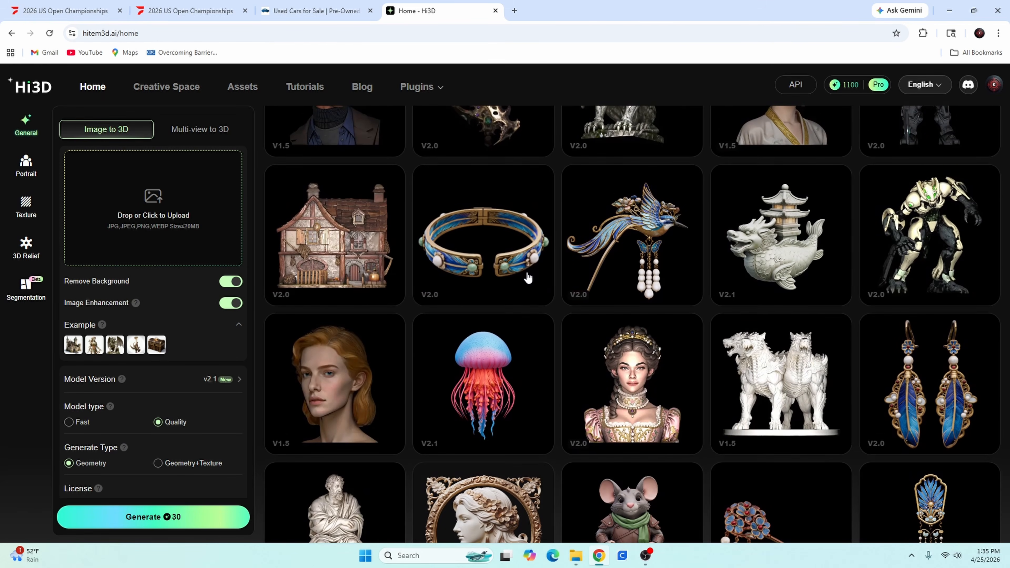
{"action": "scroll", "coordinate": [527, 277], "scroll_direction": "down", "scroll_amount": 7}
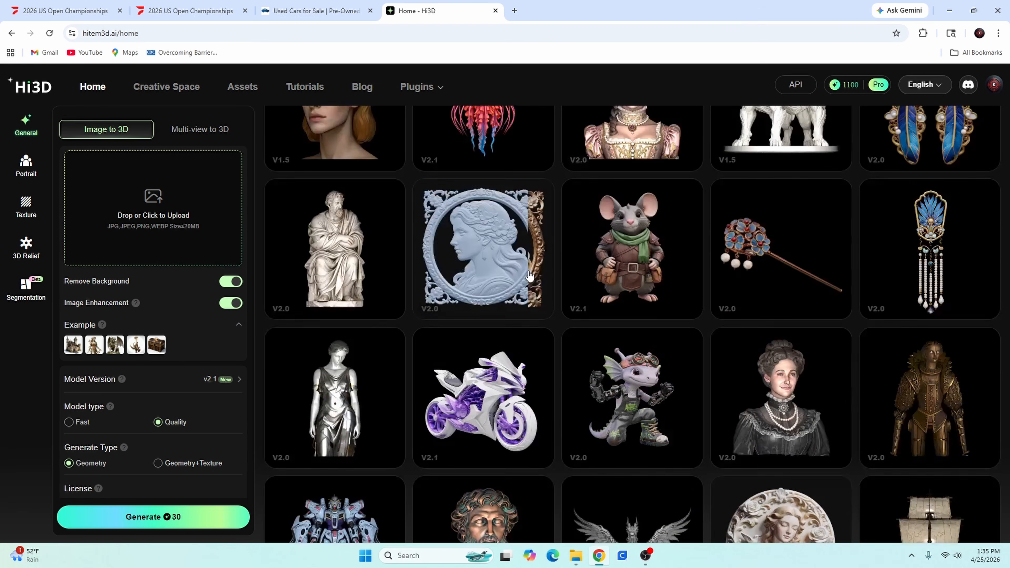
{"action": "scroll", "coordinate": [604, 287], "scroll_direction": "down", "scroll_amount": 6}
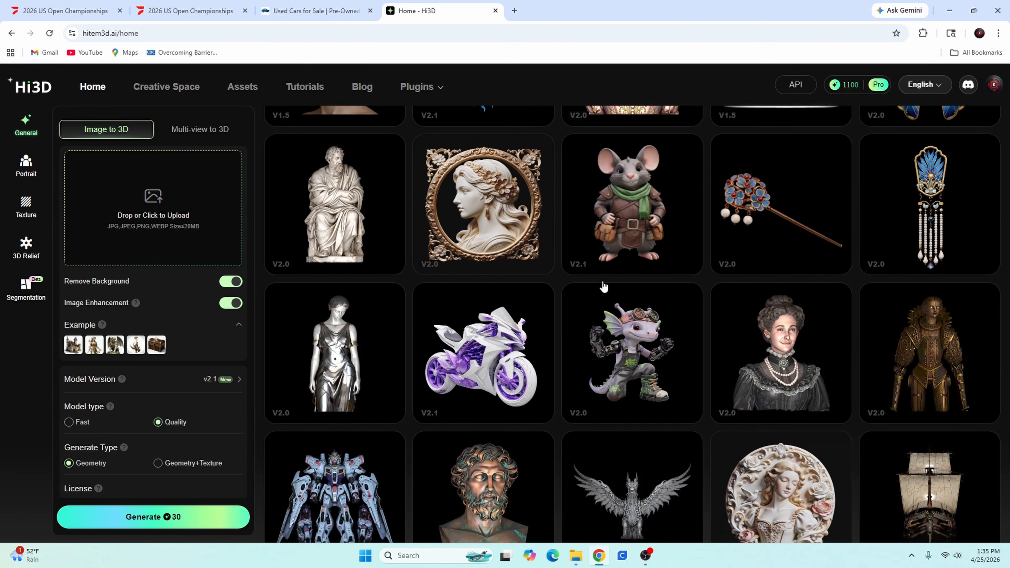
Open the winged dragon showcase model, inspect it from several angles and its available download formats, and return to the home page.
{"action": "left_click", "coordinate": [630, 257]}
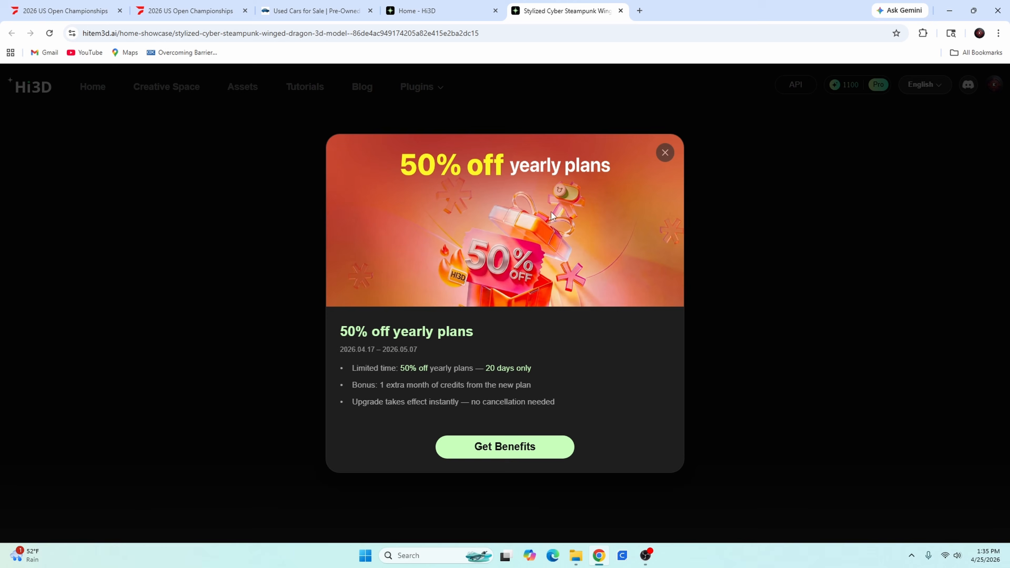
{"action": "left_click", "coordinate": [668, 157]}
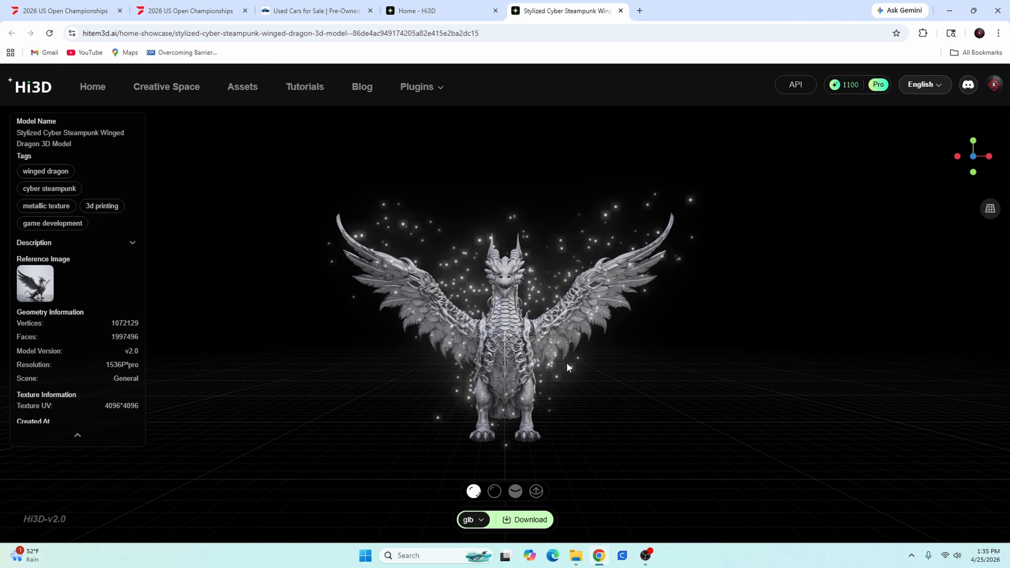
{"action": "left_click_drag", "start_coordinate": [604, 382], "coordinate": [720, 418]}
{"action": "left_click", "coordinate": [482, 524]}
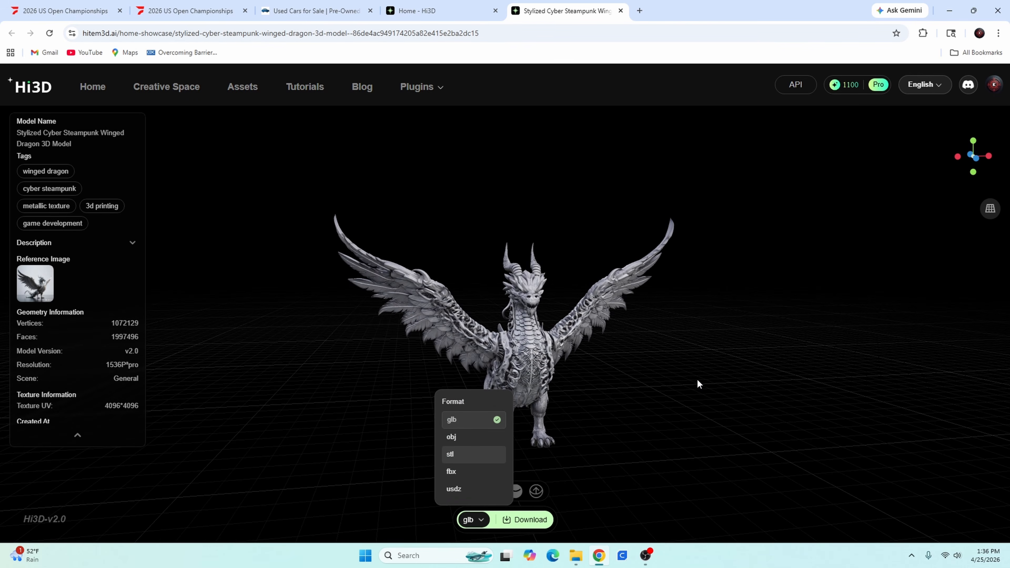
{"action": "left_click", "coordinate": [714, 382]}
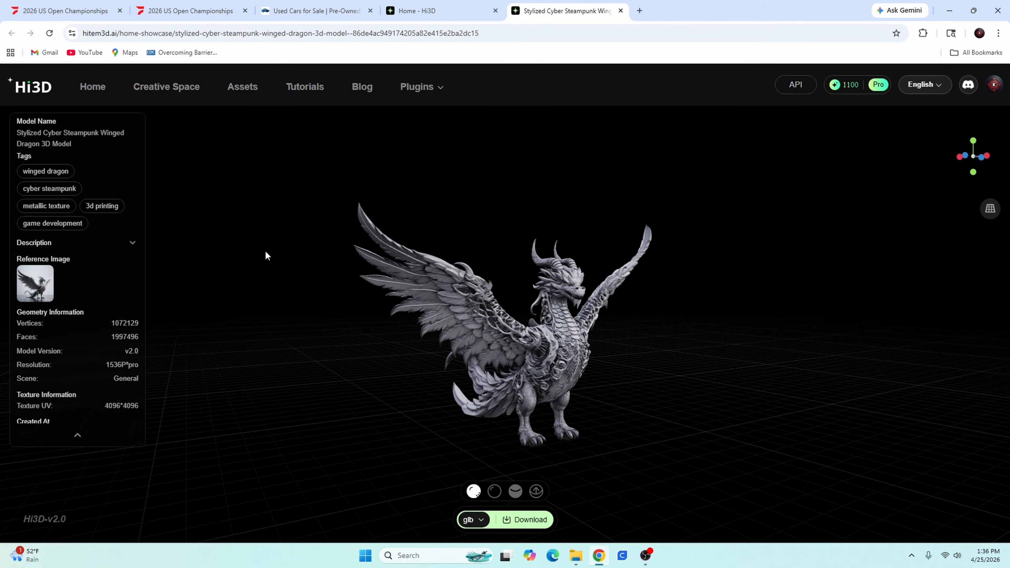
{"action": "left_click", "coordinate": [91, 97]}
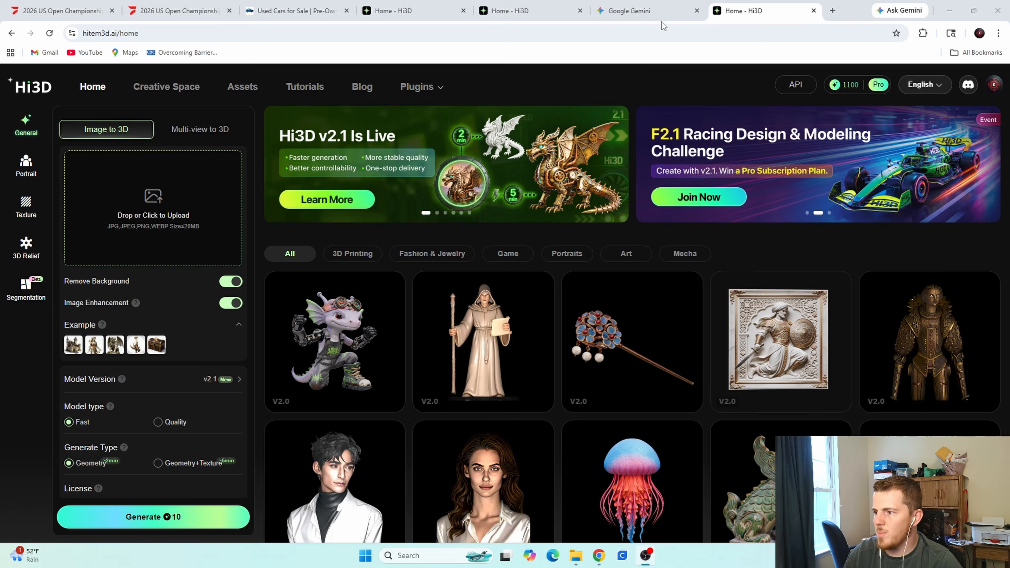
Switch to Gemini and submit the prompt "Generate an image of a medieval knight in full armor".
{"action": "left_click", "coordinate": [652, 15]}
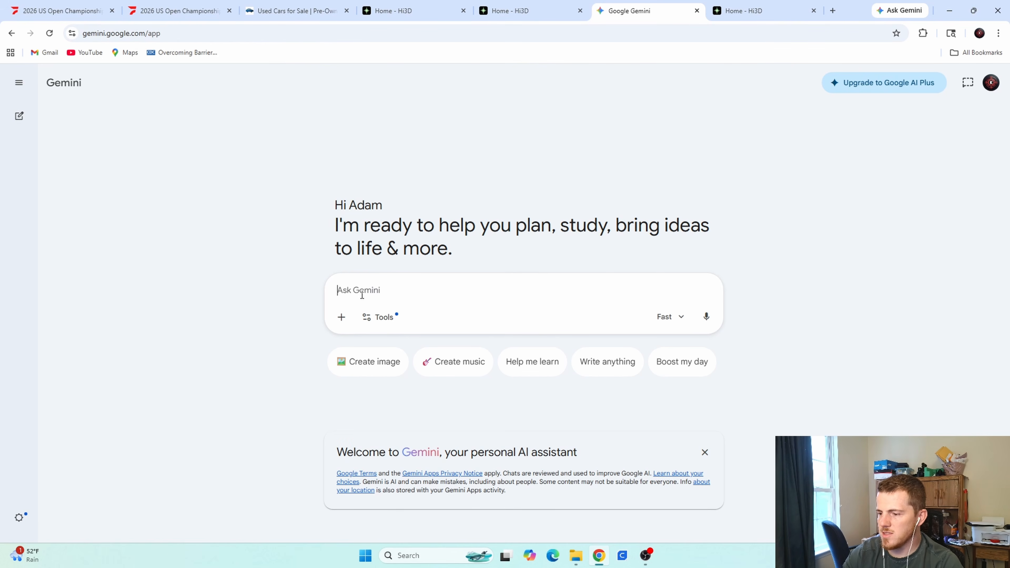
{"action": "type", "text": "Generat"}
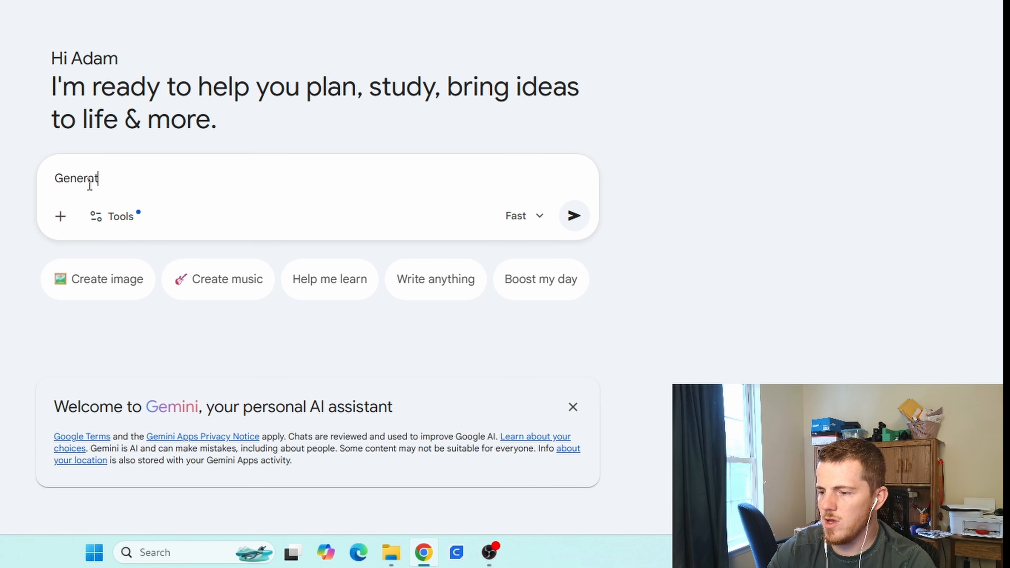
{"action": "type", "text": "e an image of a med"}
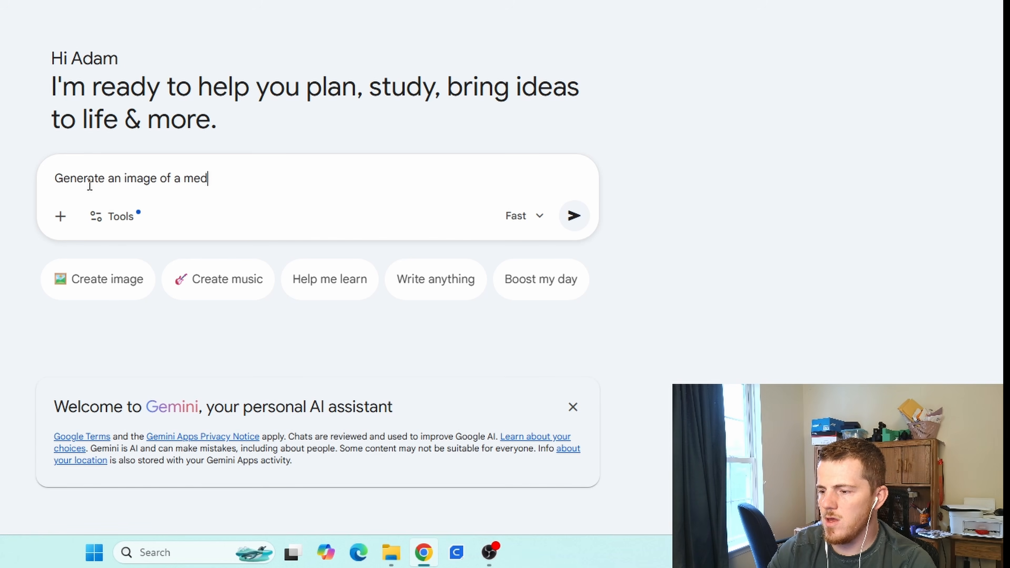
{"action": "type", "text": "ieval knight i"}
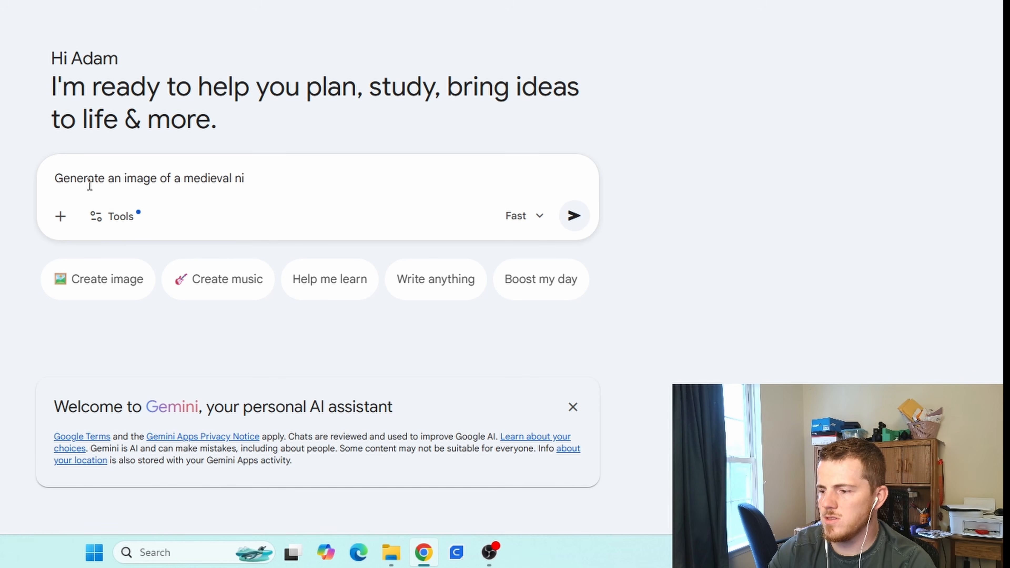
{"action": "type", "text": "n full armor"}
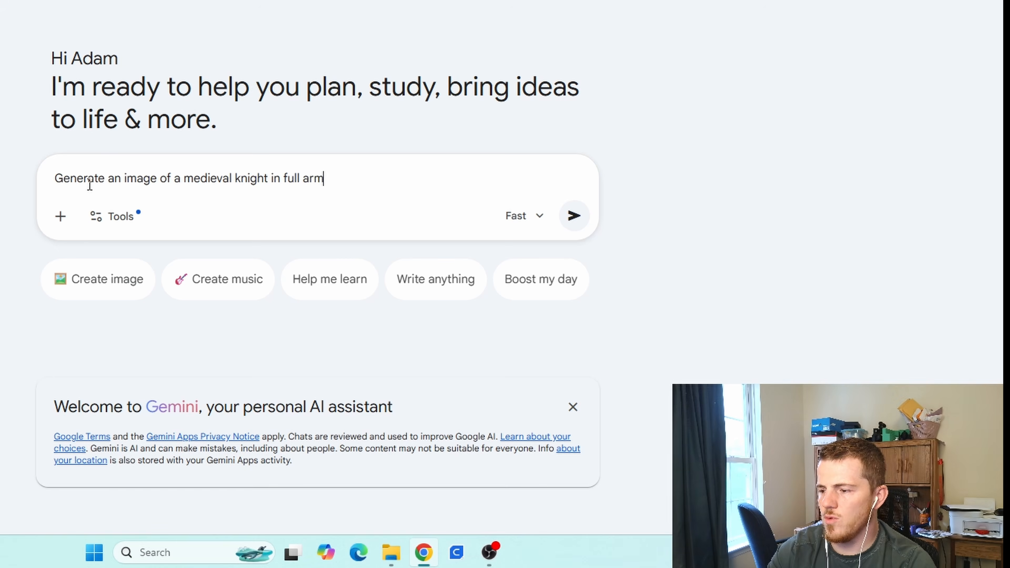
{"action": "key", "text": "Return"}
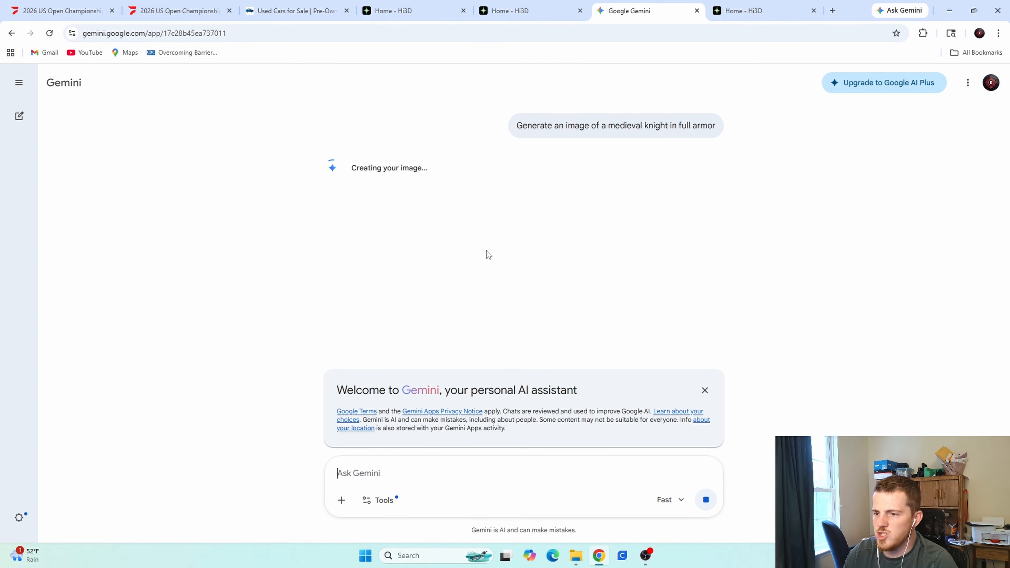
Ask Gemini "Can you remove the background" for the knight image and download the resulting picture.
{"action": "type", "text": "C"}
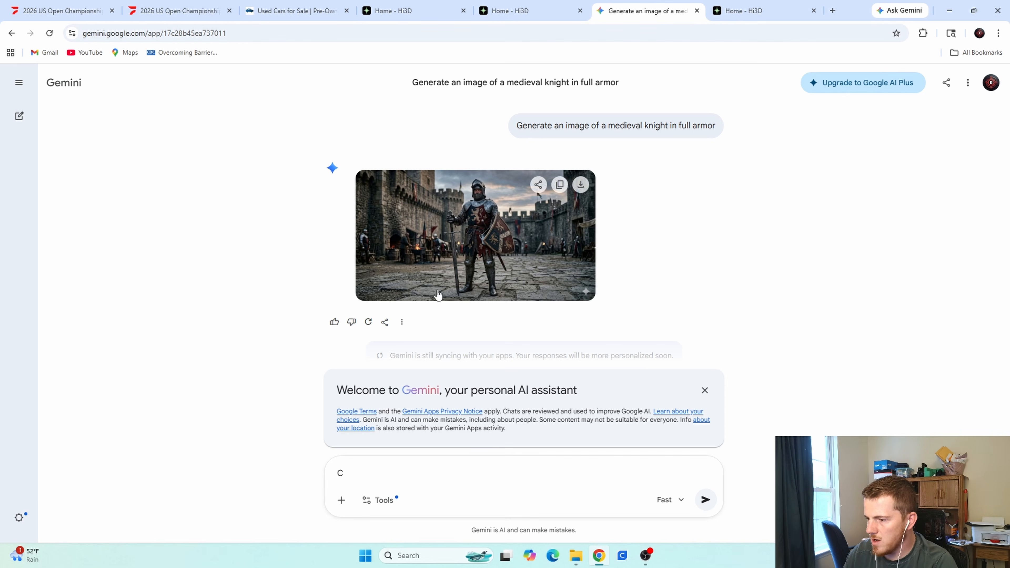
{"action": "type", "text": "an y"}
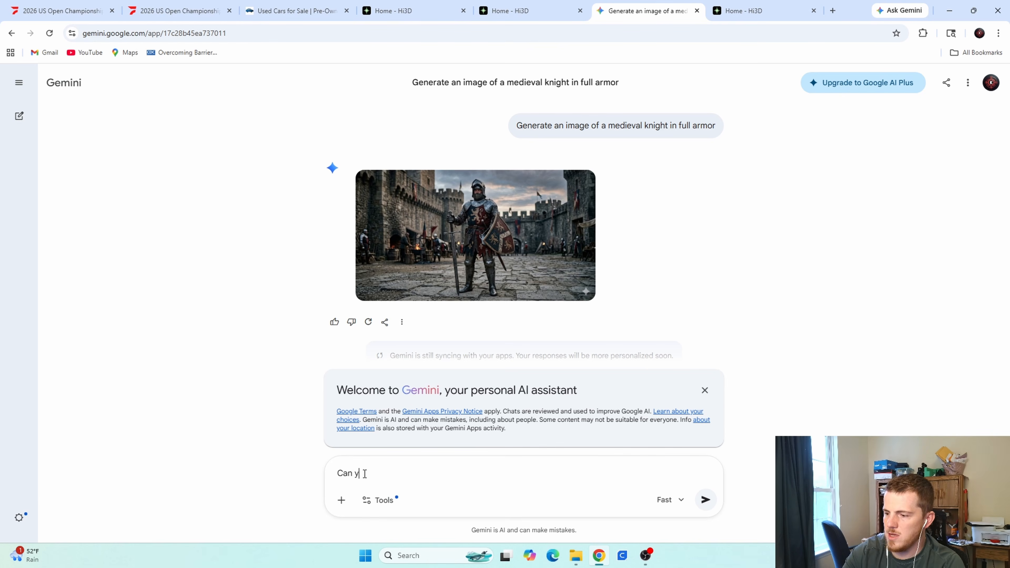
{"action": "type", "text": "ou remove the backgroun"}
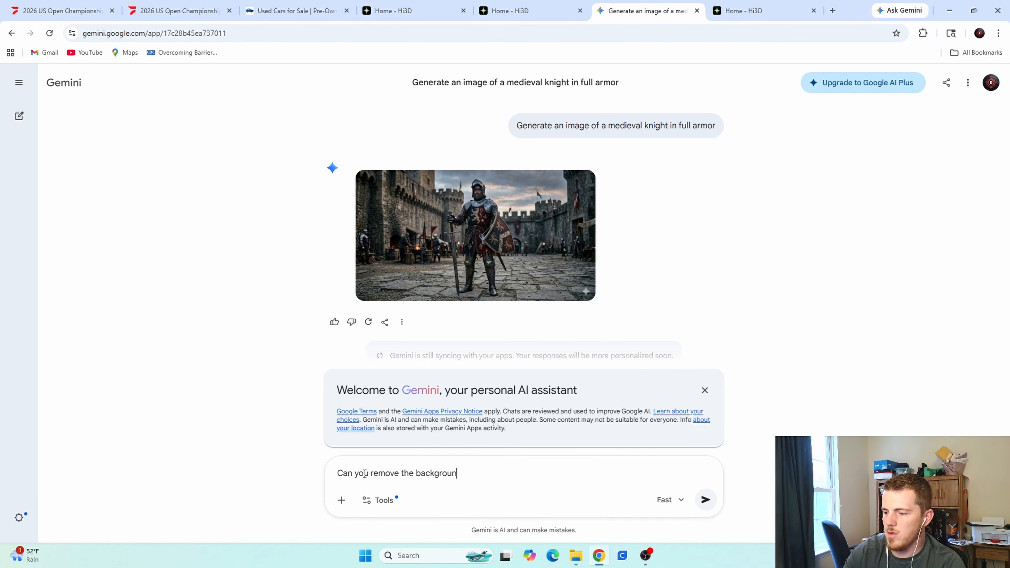
{"action": "type", "text": "d"}
{"action": "key", "text": "Return"}
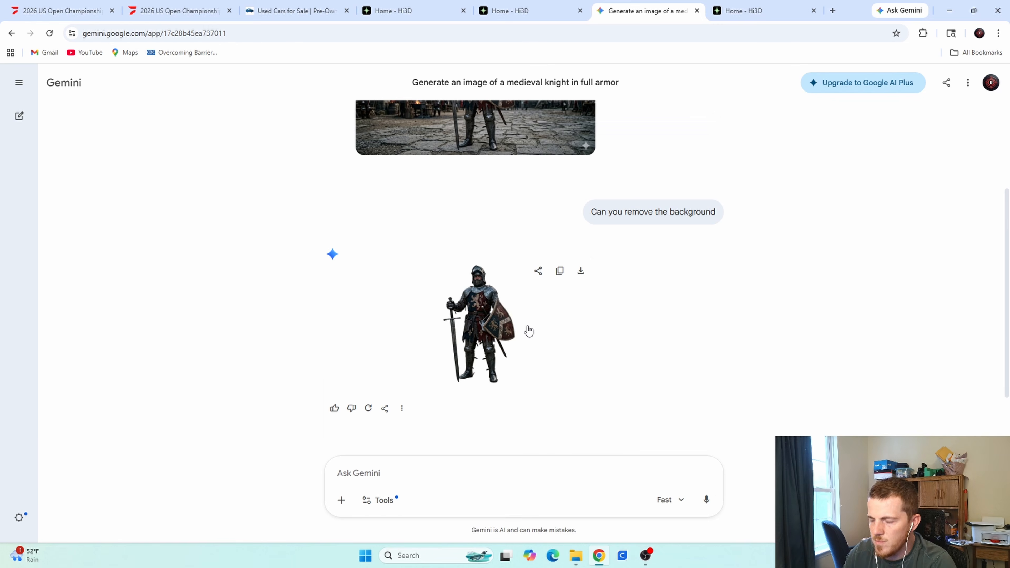
{"action": "left_click", "coordinate": [581, 271]}
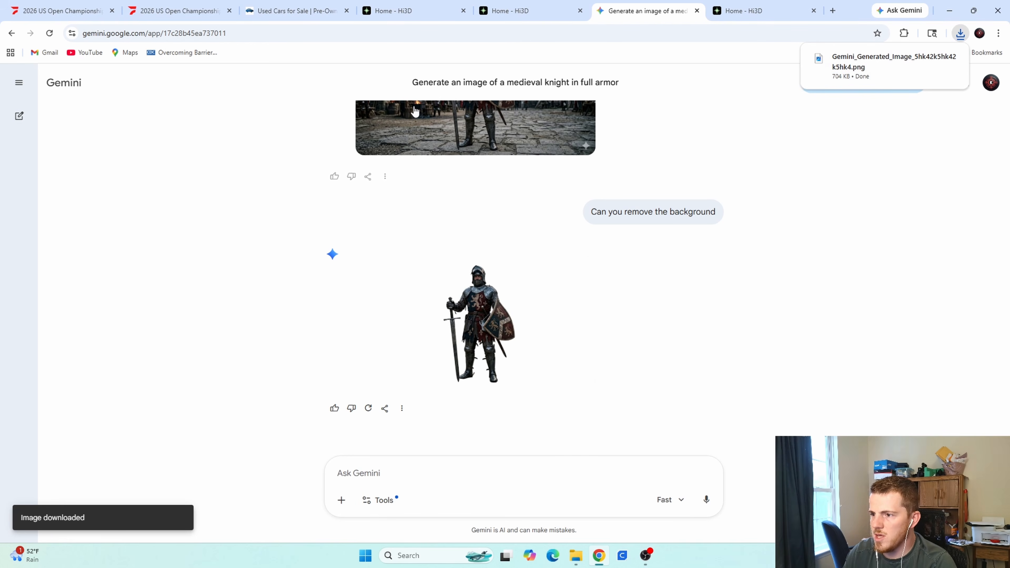
Switch to Hi3D, upload the downloaded knight PNG as the Image to 3D source, and generate the 3D model.
{"action": "left_click", "coordinate": [755, 10]}
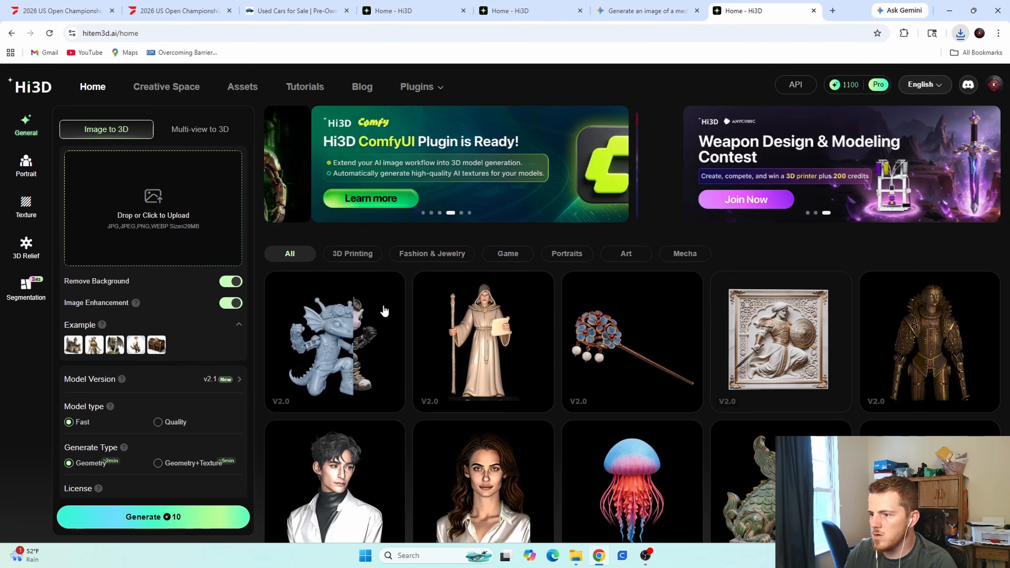
{"action": "left_click", "coordinate": [960, 33]}
{"action": "left_click_drag", "start_coordinate": [856, 89], "coordinate": [190, 215]}
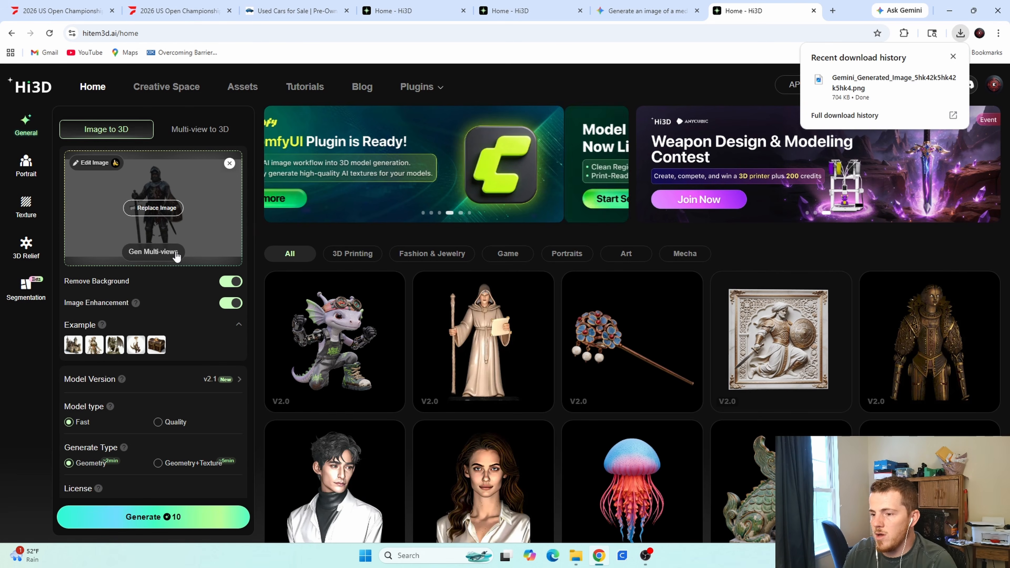
{"action": "scroll", "coordinate": [188, 280], "scroll_direction": "down", "scroll_amount": 2}
{"action": "left_click", "coordinate": [147, 516]}
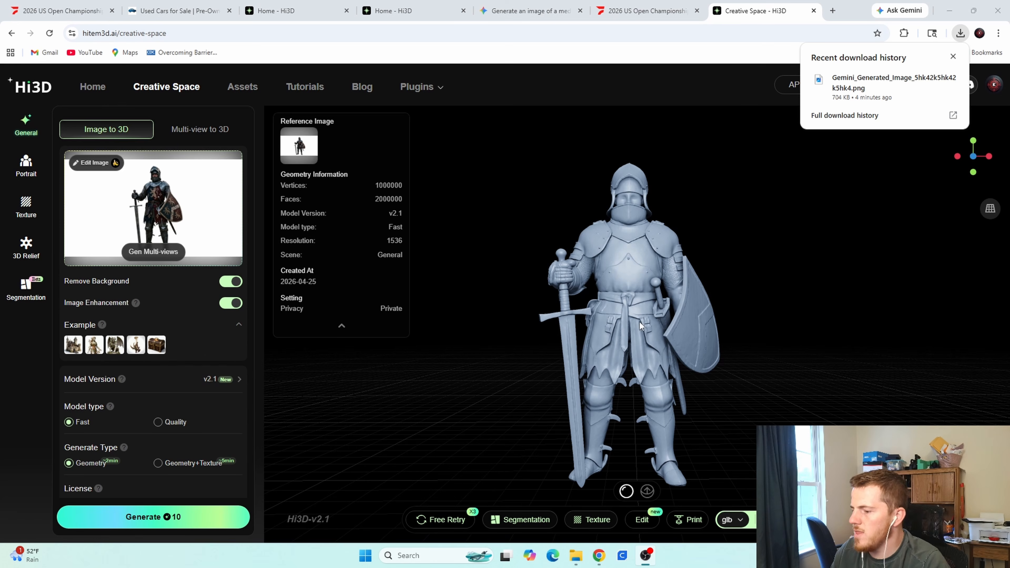
Close the download history and inspect the generated knight model from different angles.
{"action": "left_click_drag", "start_coordinate": [746, 341], "coordinate": [716, 330]}
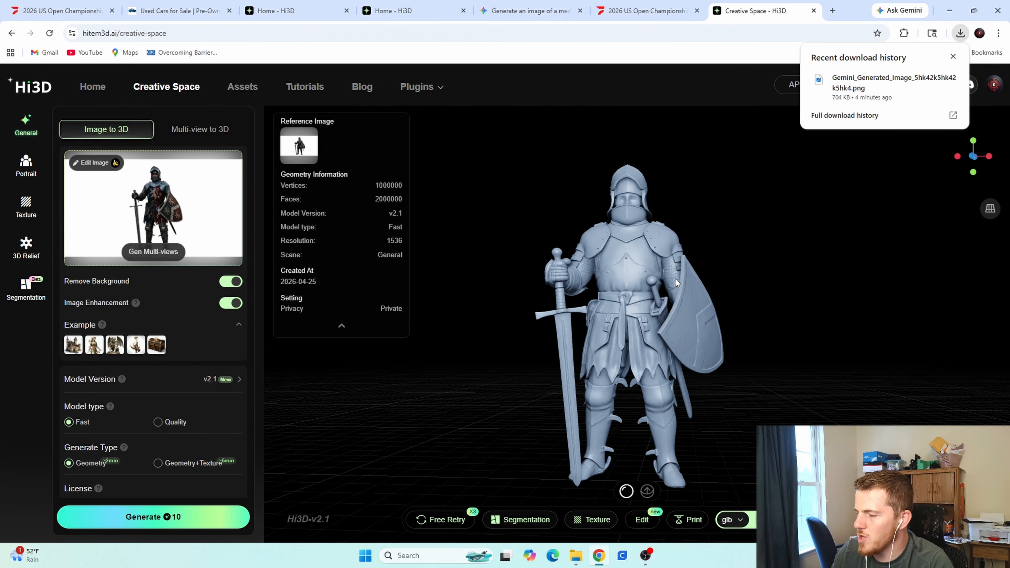
{"action": "left_click", "coordinate": [953, 56]}
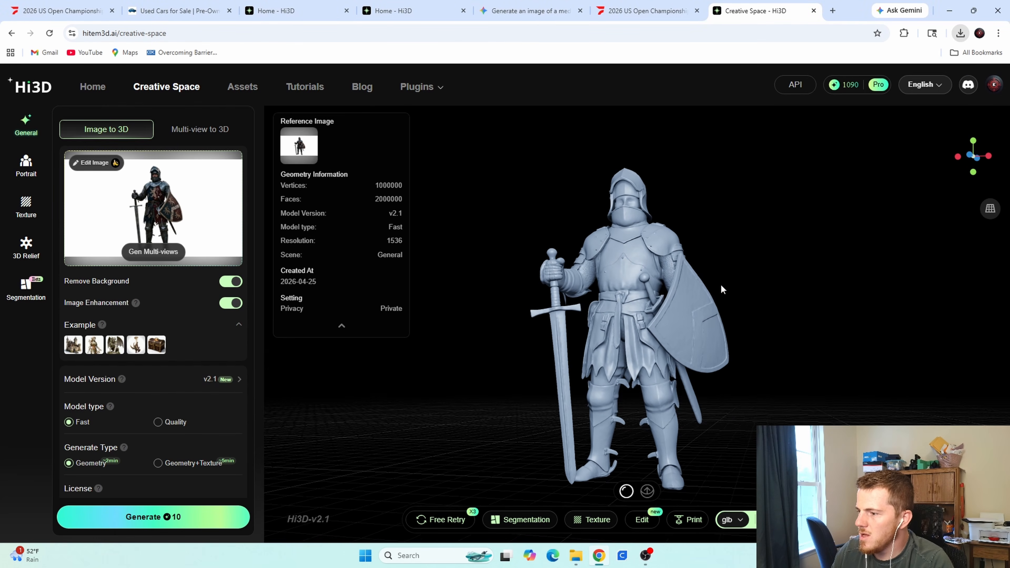
{"action": "left_click_drag", "start_coordinate": [693, 271], "coordinate": [584, 325]}
{"action": "left_click_drag", "start_coordinate": [580, 328], "coordinate": [328, 295]}
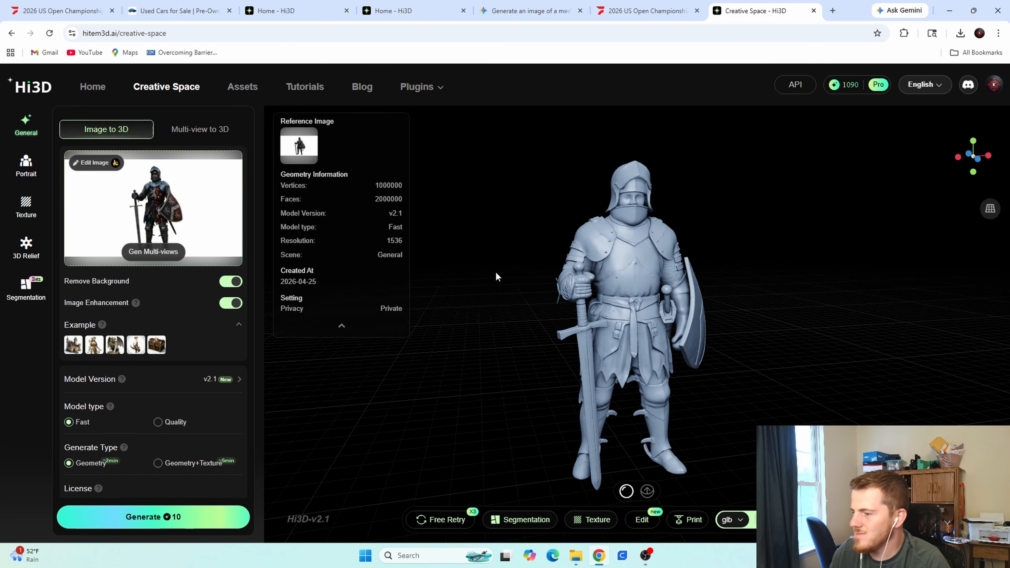
Choose stl as the download format for the knight model.
{"action": "left_click", "coordinate": [739, 520]}
{"action": "left_click", "coordinate": [740, 524]}
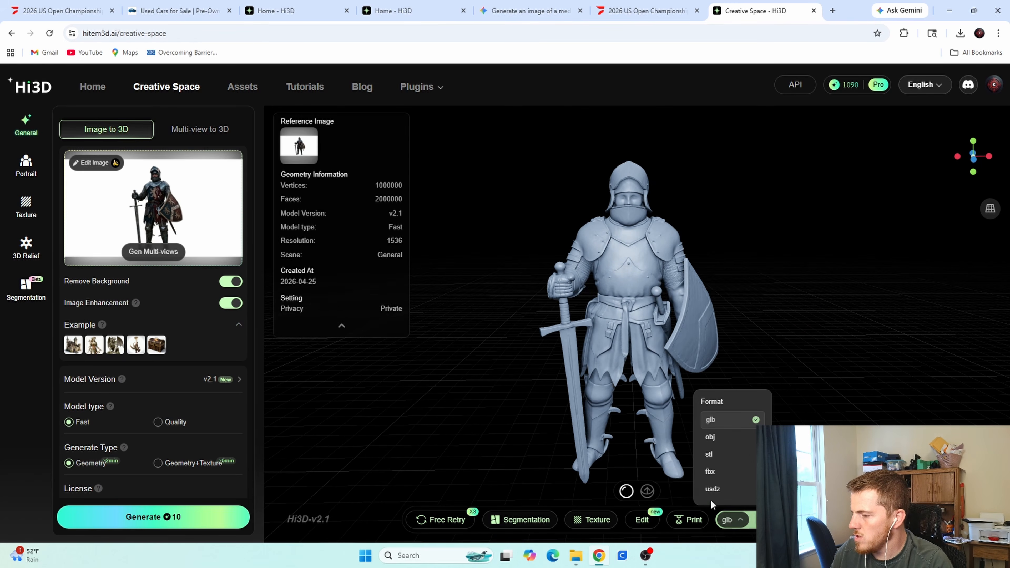
{"action": "left_click", "coordinate": [714, 453]}
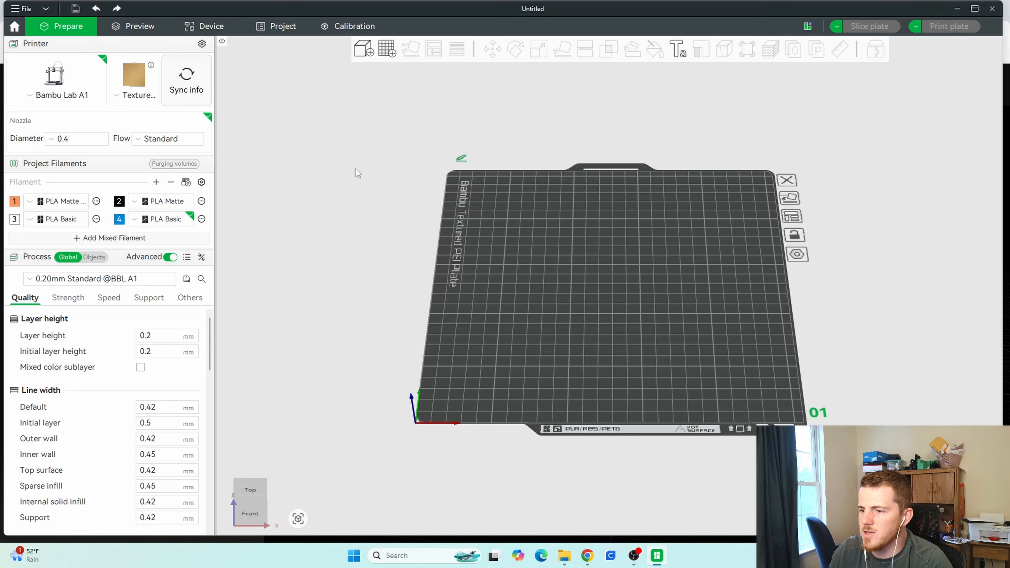
{"action": "left_click", "coordinate": [60, 95]}
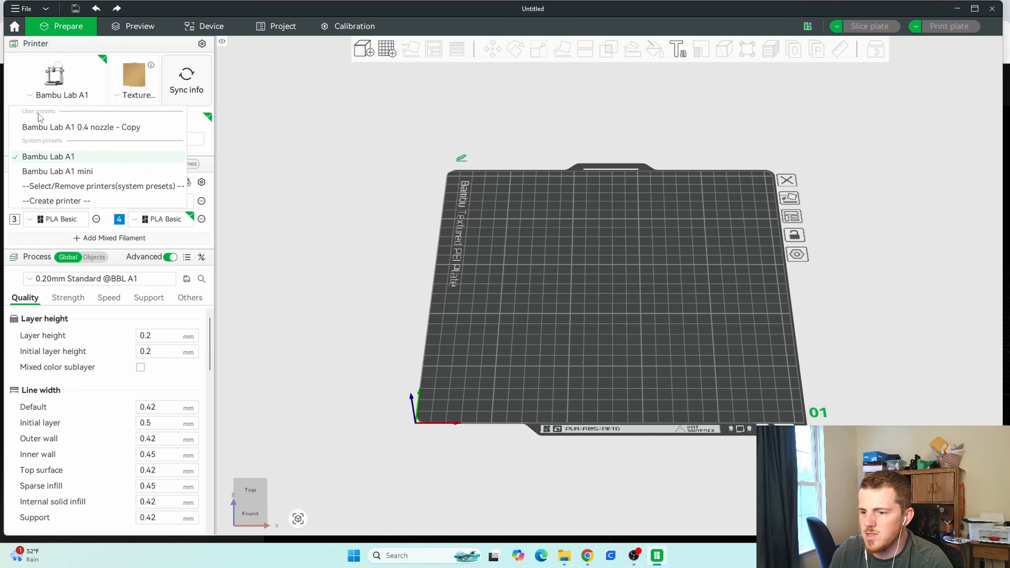
{"action": "left_click", "coordinate": [63, 171]}
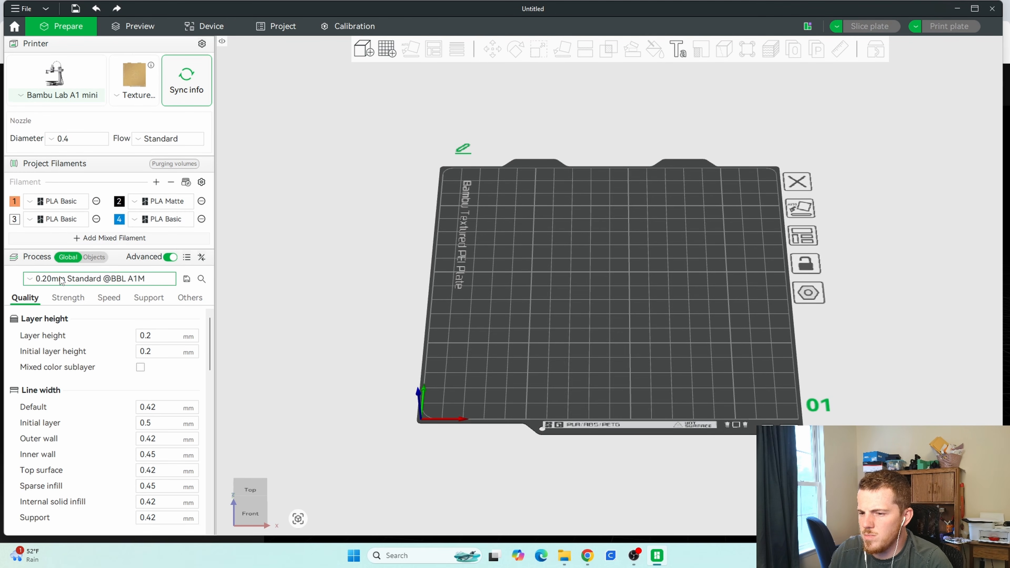
{"action": "left_click", "coordinate": [81, 279]}
{"action": "left_click", "coordinate": [92, 311]}
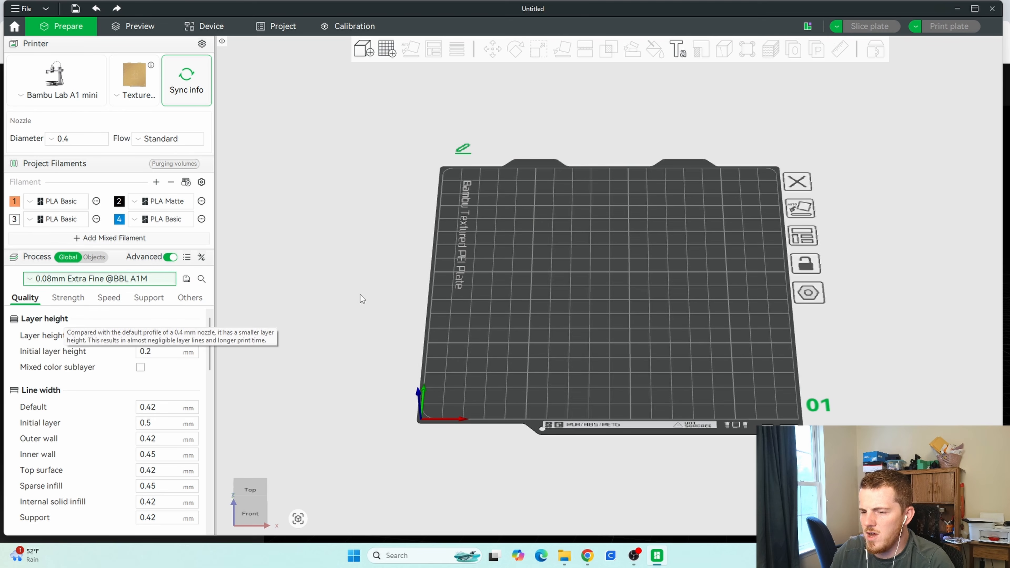
Enable support in the 0.08mm Extra Fine process settings.
{"action": "left_click", "coordinate": [70, 300]}
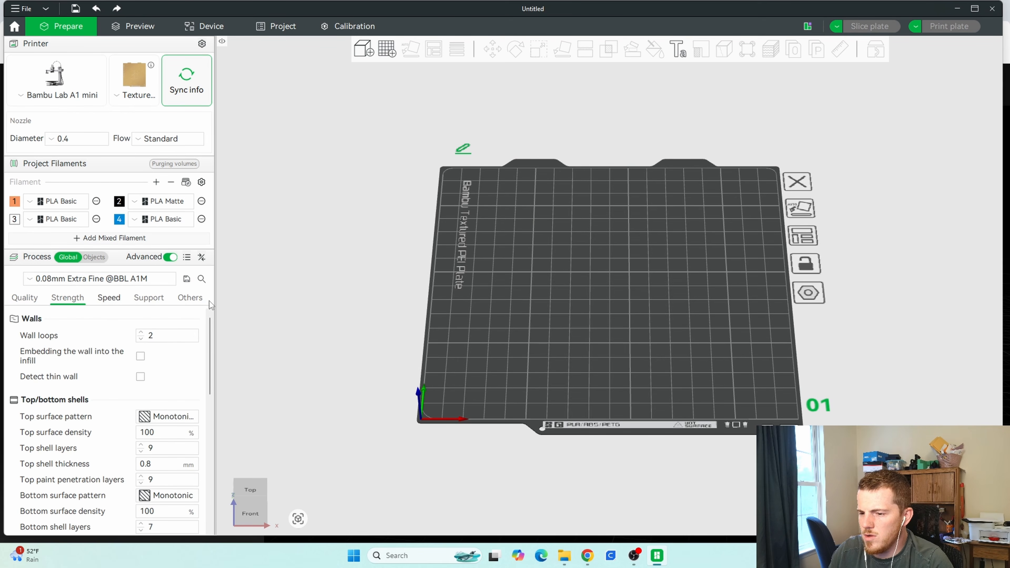
{"action": "left_click", "coordinate": [109, 299]}
{"action": "left_click", "coordinate": [149, 298]}
{"action": "left_click", "coordinate": [141, 336]}
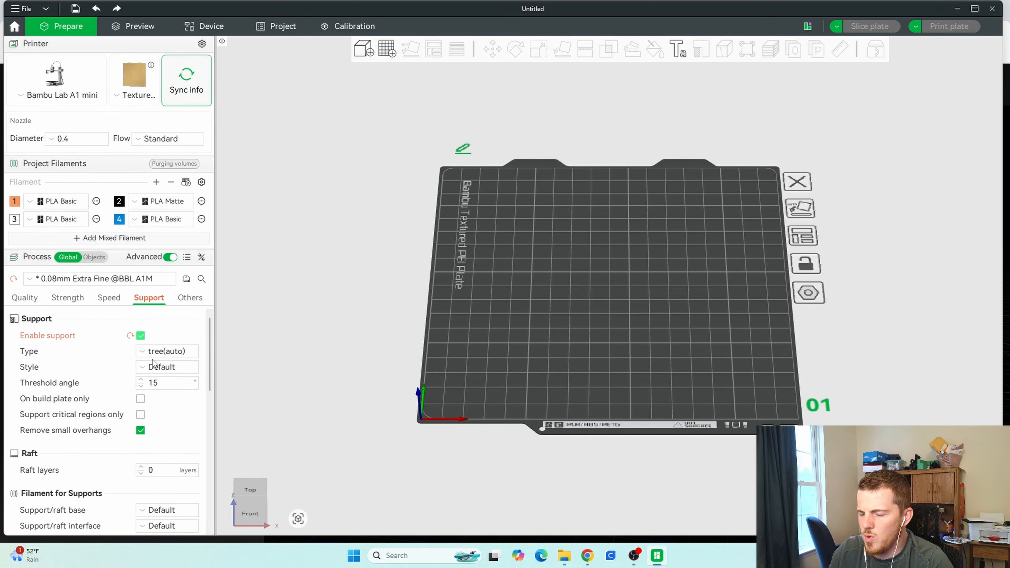
Set the support's top Z distance to 0.12 mm.
{"action": "scroll", "coordinate": [149, 362], "scroll_direction": "down", "scroll_amount": 5}
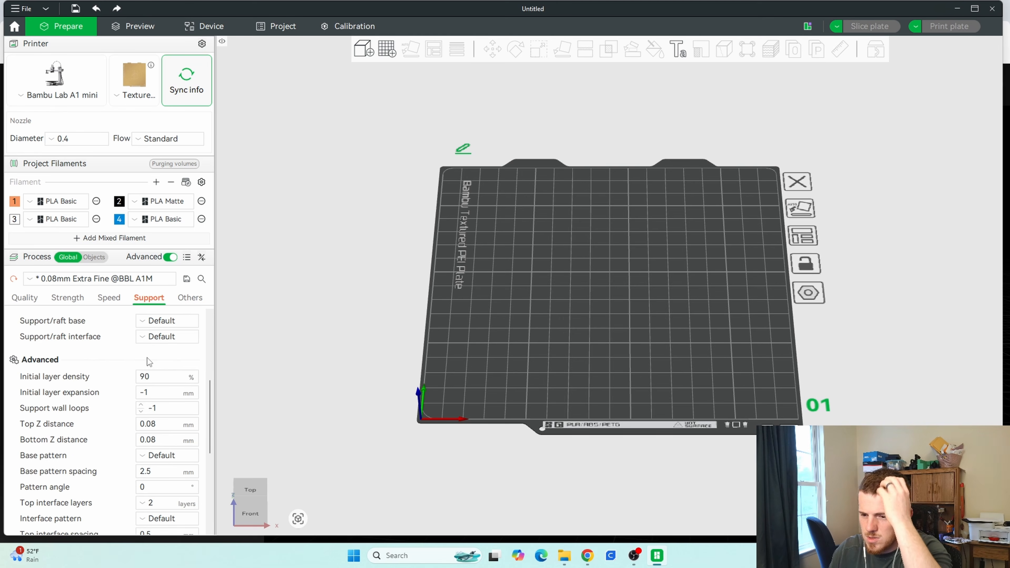
{"action": "scroll", "coordinate": [148, 359], "scroll_direction": "down", "scroll_amount": 2}
{"action": "left_click", "coordinate": [153, 361]}
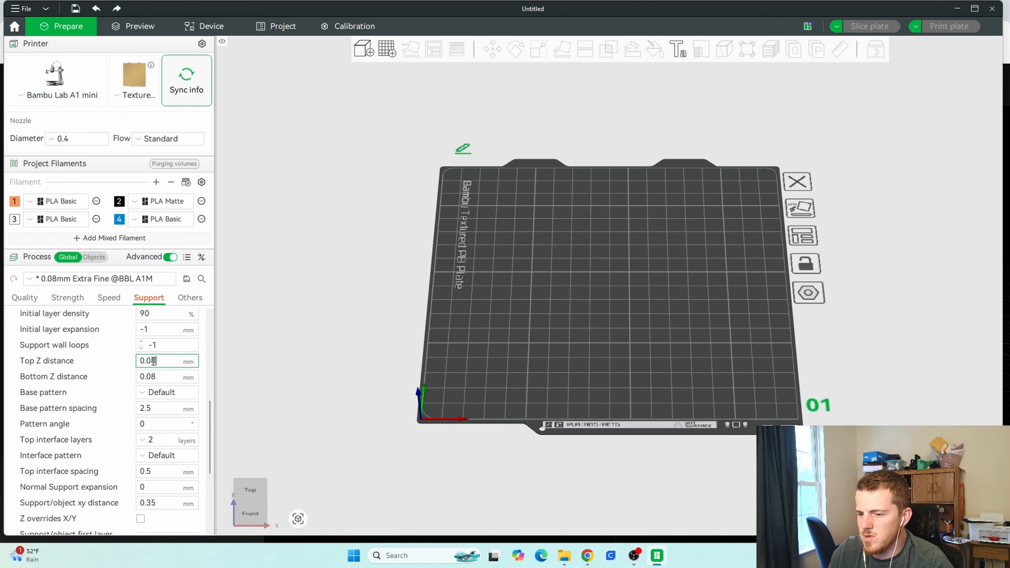
{"action": "left_click_drag", "start_coordinate": [154, 361], "coordinate": [104, 357]}
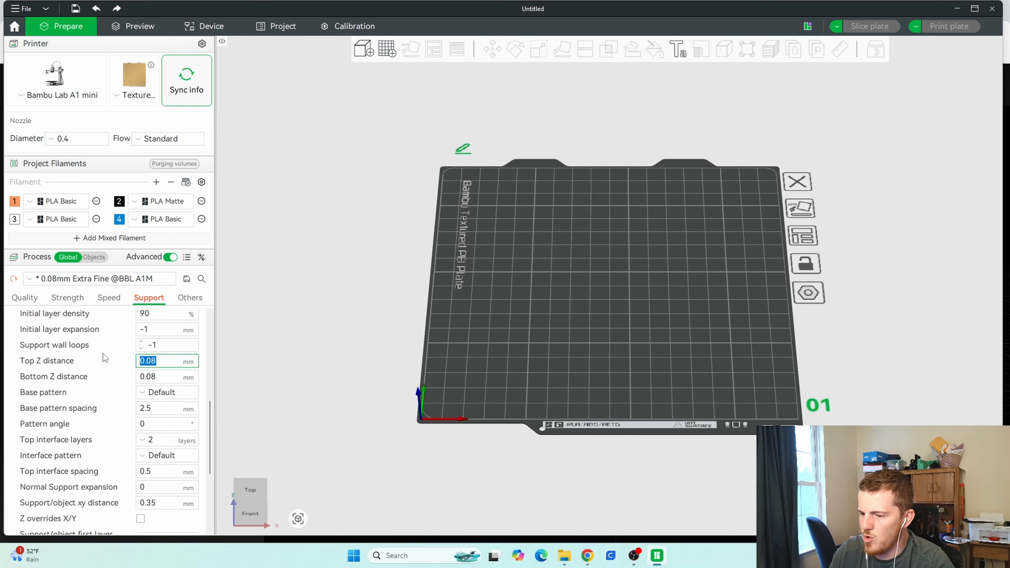
{"action": "key", "text": "BackSpace"}
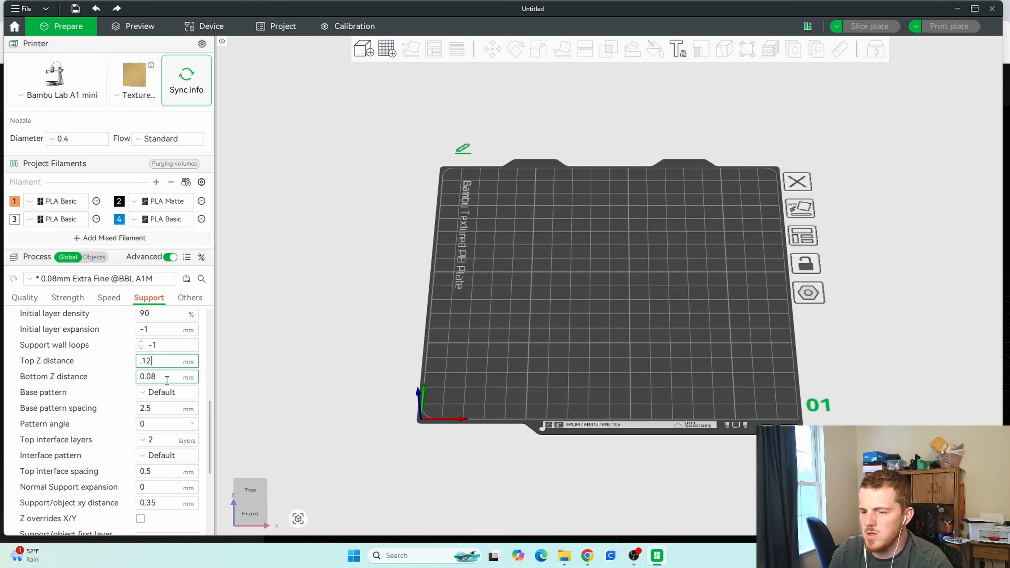
Set the support's top interface layers to 3.
{"action": "scroll", "coordinate": [165, 376], "scroll_direction": "down", "scroll_amount": 2}
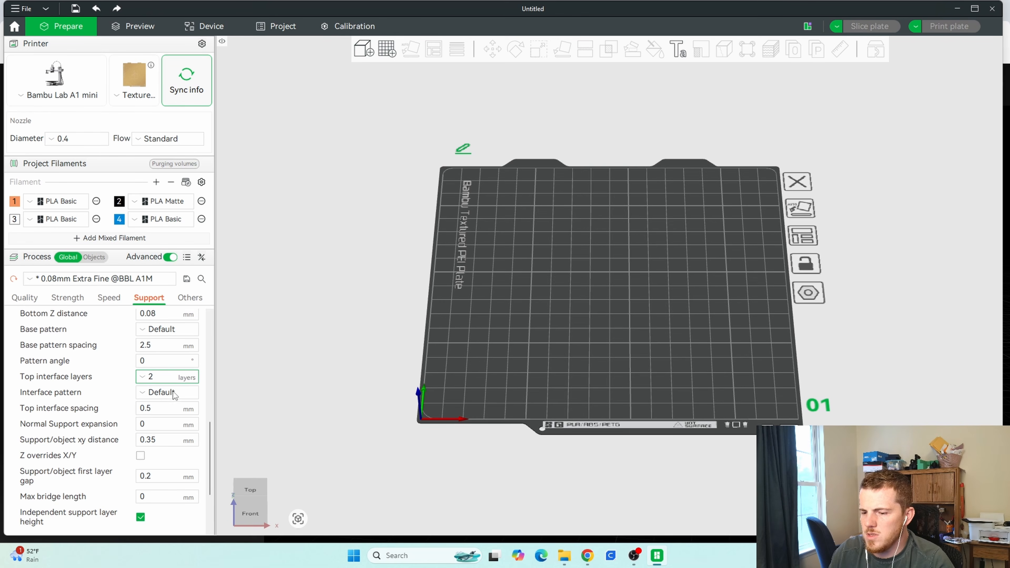
{"action": "left_click", "coordinate": [144, 378]}
{"action": "left_click", "coordinate": [153, 437]}
{"action": "scroll", "coordinate": [158, 369], "scroll_direction": "down", "scroll_amount": 1}
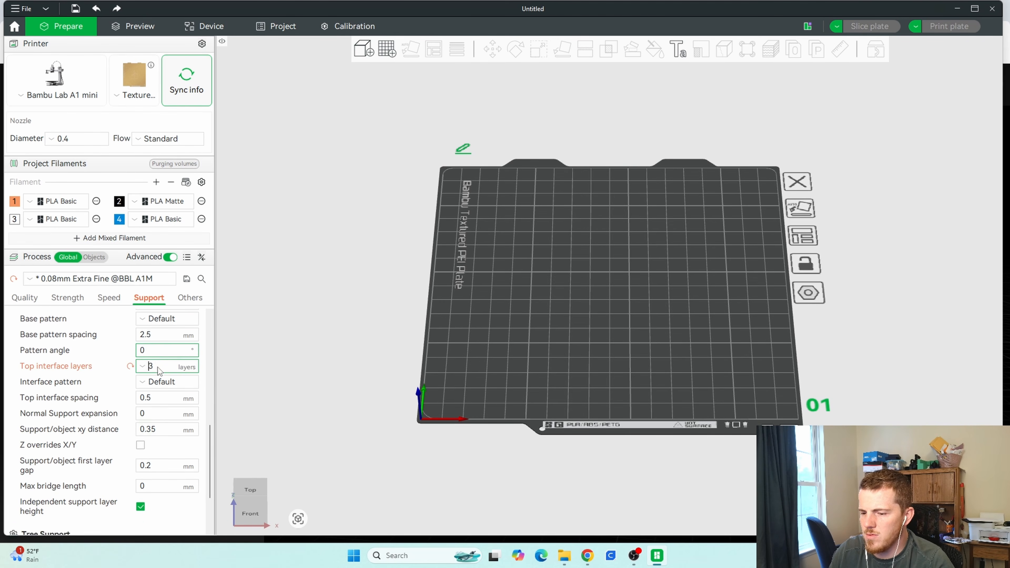
{"action": "scroll", "coordinate": [159, 370], "scroll_direction": "down", "scroll_amount": 3}
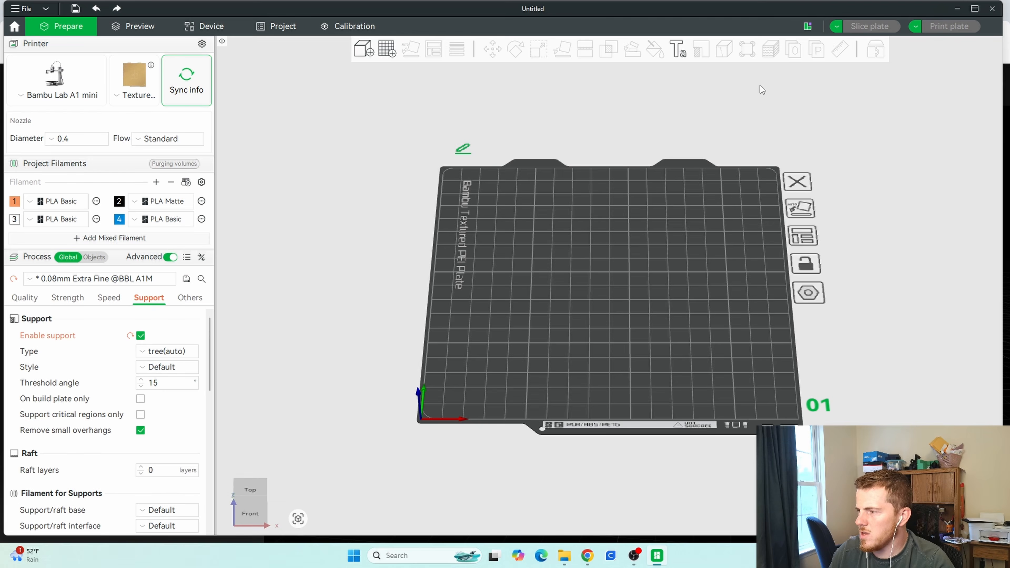
{"action": "scroll", "coordinate": [281, 231], "scroll_direction": "up", "scroll_amount": 4}
{"action": "scroll", "coordinate": [324, 232], "scroll_direction": "down", "scroll_amount": 3}
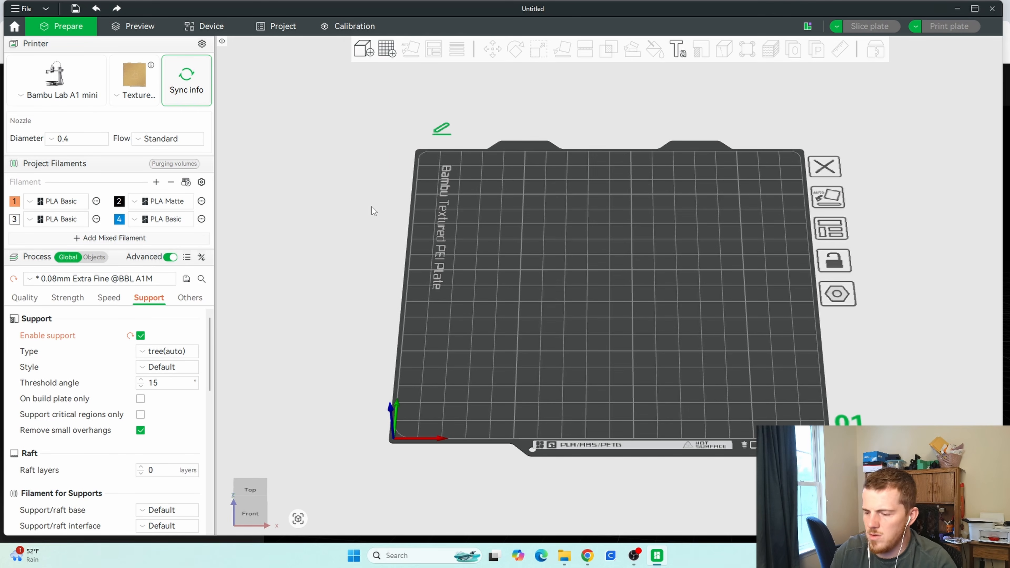
{"action": "left_click", "coordinate": [592, 558]}
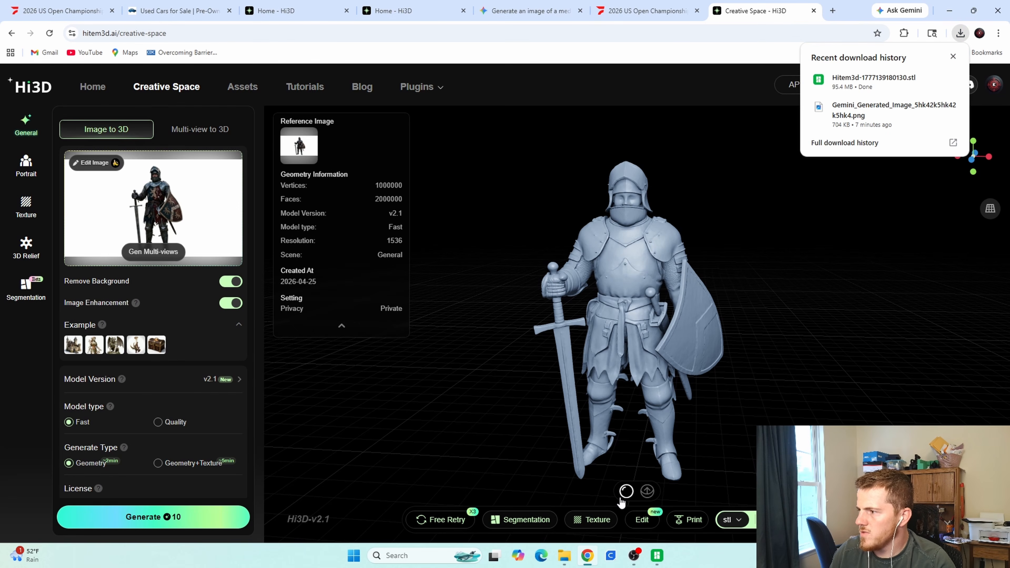
{"action": "left_click", "coordinate": [657, 555]}
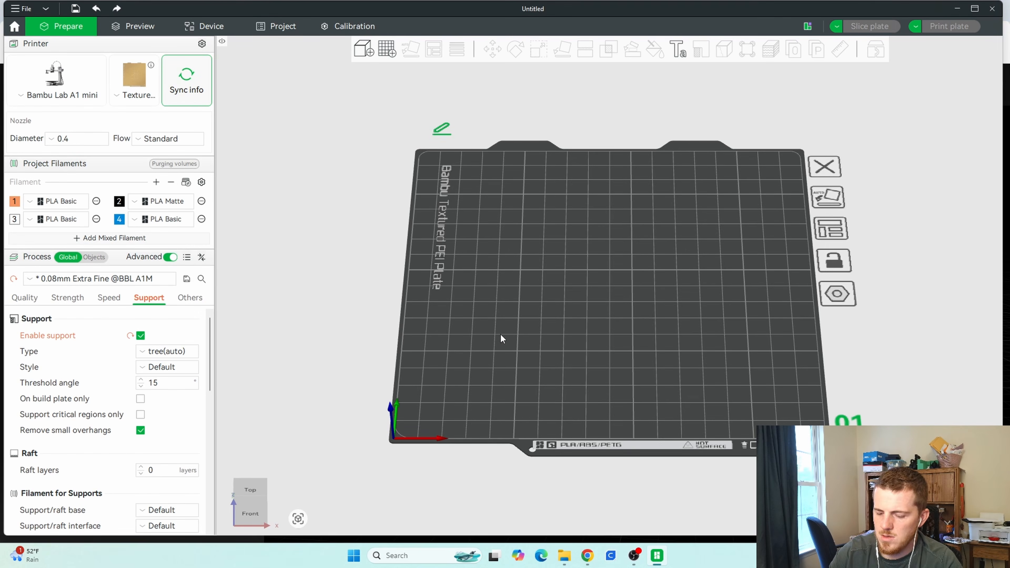
{"action": "key", "text": "ctrl+i"}
{"action": "left_click", "coordinate": [159, 92]}
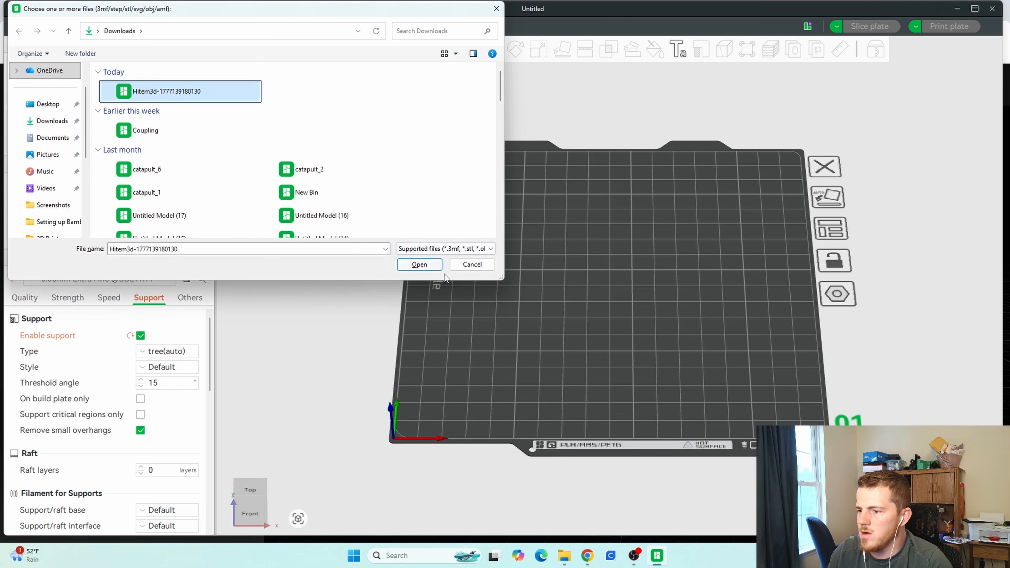
{"action": "left_click", "coordinate": [413, 265]}
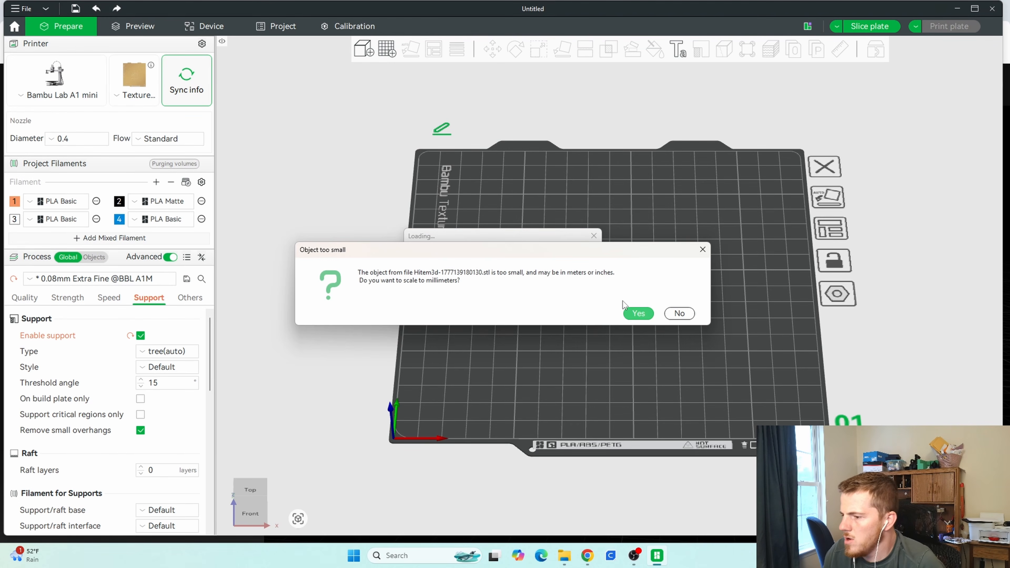
{"action": "left_click", "coordinate": [637, 314]}
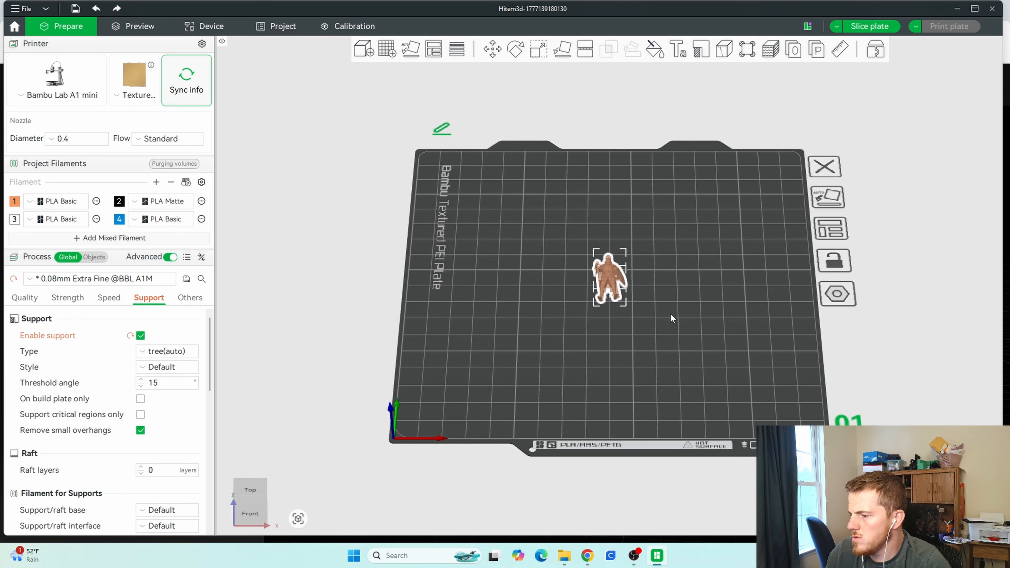
Lay the knight on the face under its feet so it stands upright on the plate.
{"action": "scroll", "coordinate": [668, 311], "scroll_direction": "up", "scroll_amount": 15}
{"action": "left_click_drag", "start_coordinate": [702, 328], "coordinate": [611, 285]}
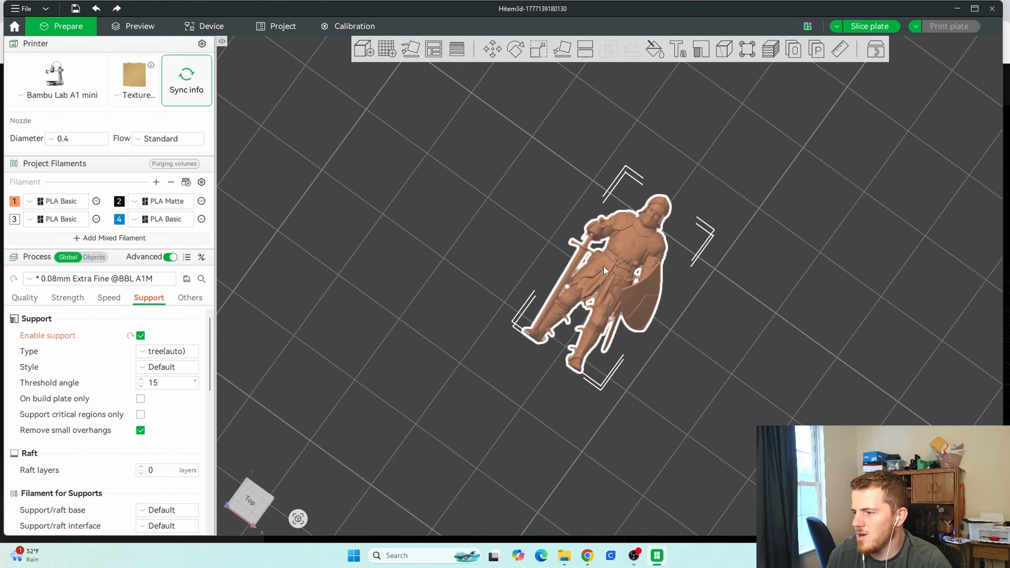
{"action": "scroll", "coordinate": [604, 267], "scroll_direction": "down", "scroll_amount": 3}
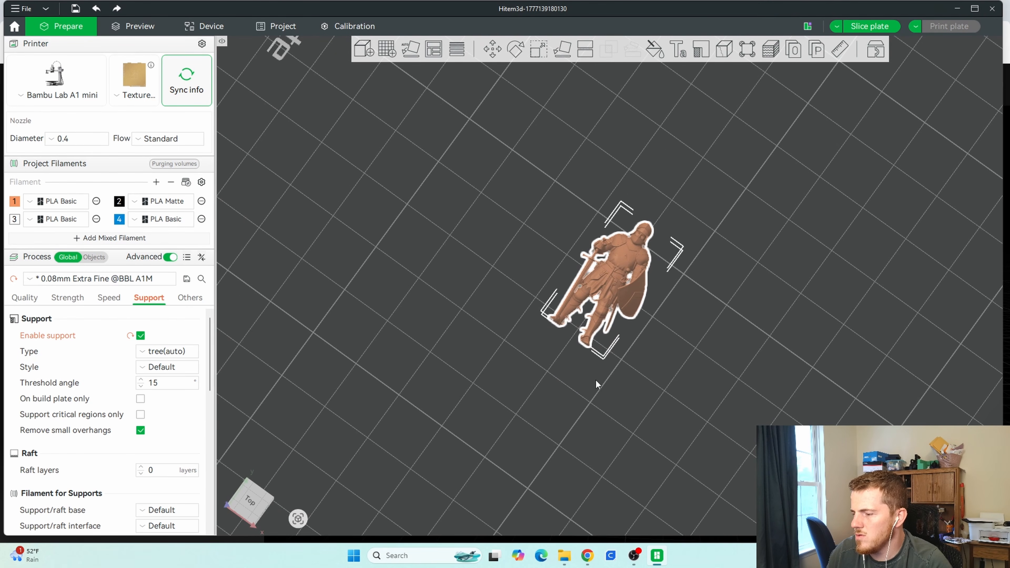
{"action": "left_click_drag", "start_coordinate": [596, 384], "coordinate": [590, 299]}
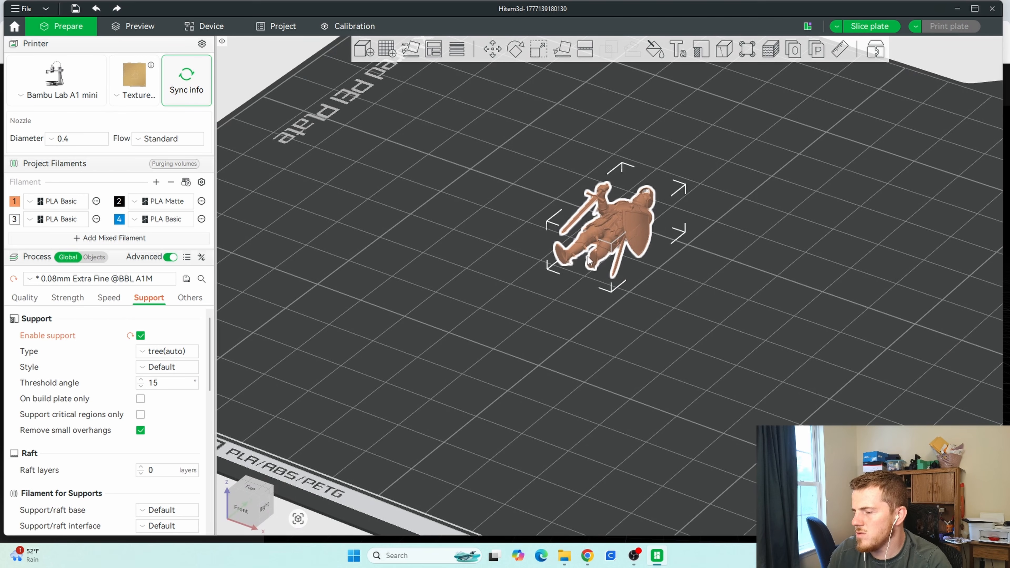
{"action": "key", "text": "f"}
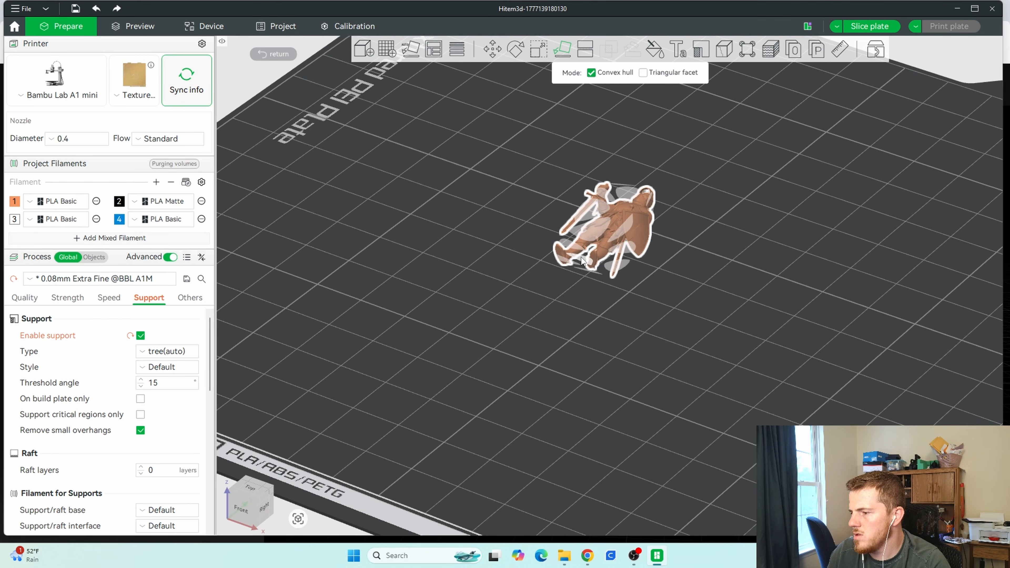
{"action": "left_click", "coordinate": [581, 257]}
{"action": "left_click", "coordinate": [684, 295]}
{"action": "left_click_drag", "start_coordinate": [685, 296], "coordinate": [700, 275]}
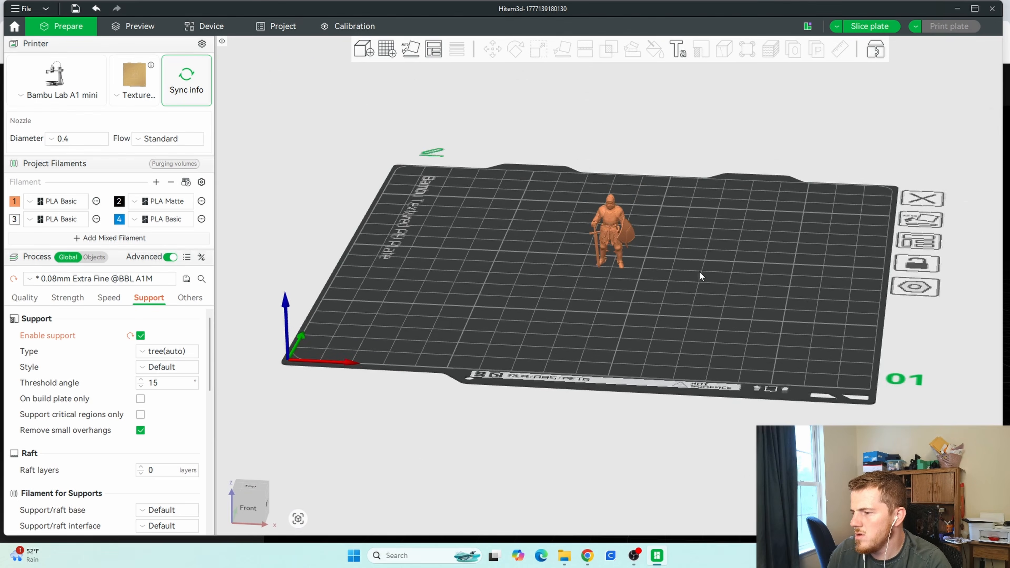
Scale the knight uniformly to 200%.
{"action": "scroll", "coordinate": [700, 276], "scroll_direction": "up", "scroll_amount": 2}
{"action": "scroll", "coordinate": [706, 225], "scroll_direction": "down", "scroll_amount": 4}
{"action": "left_click", "coordinate": [605, 225]}
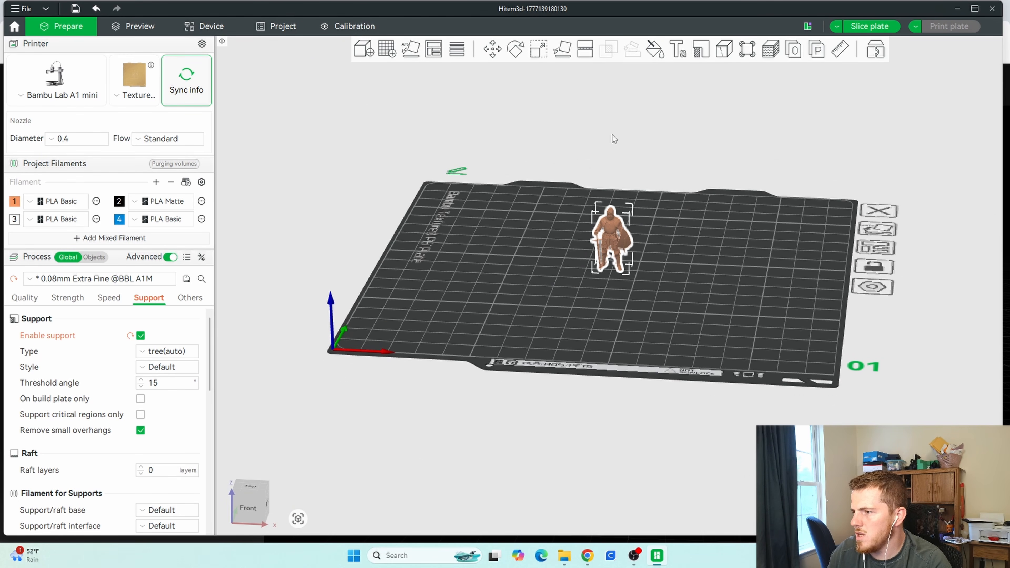
{"action": "left_click", "coordinate": [537, 50]}
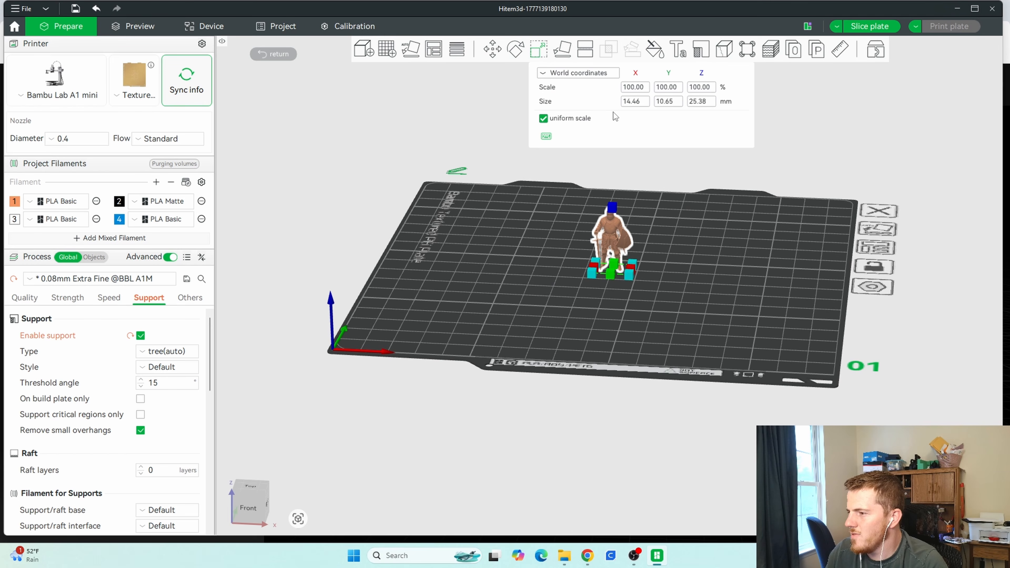
{"action": "left_click", "coordinate": [636, 87]}
{"action": "type", "text": "2"}
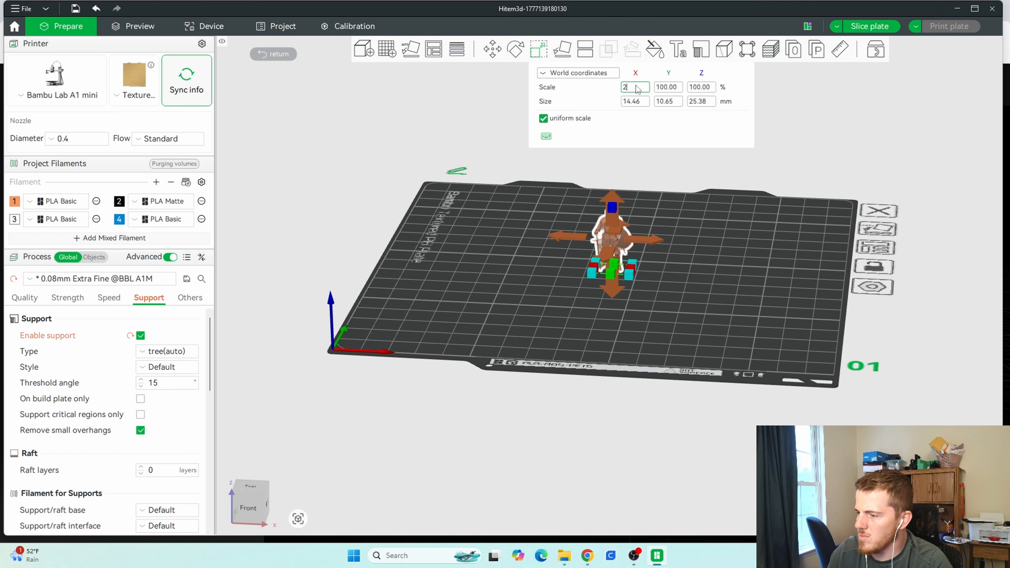
{"action": "key", "text": "Return"}
{"action": "left_click", "coordinate": [712, 307]}
{"action": "left_click_drag", "start_coordinate": [703, 281], "coordinate": [675, 255]}
Scale the knight uniformly to 300% and check its size on the plate.
{"action": "left_click", "coordinate": [638, 225]}
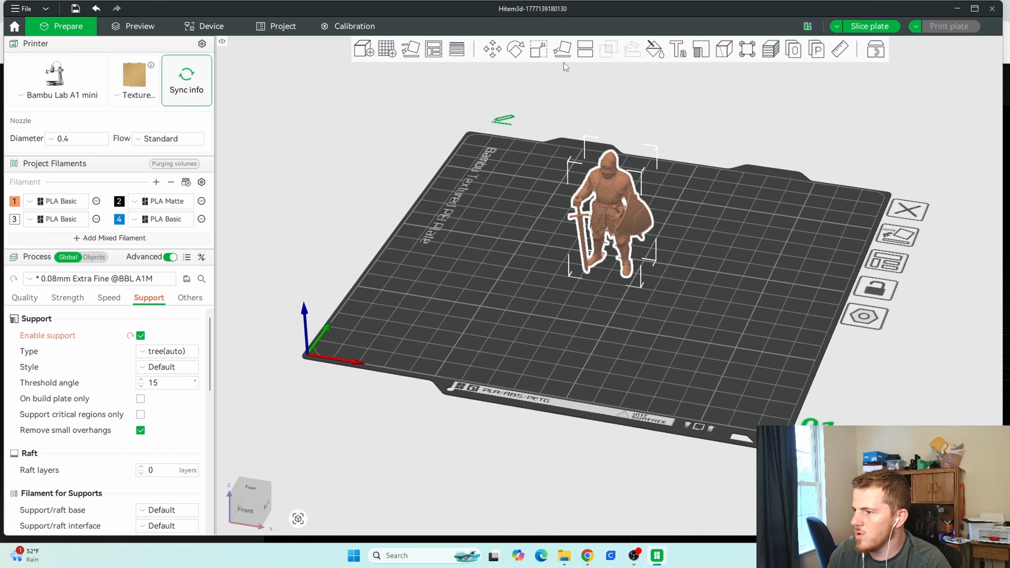
{"action": "left_click", "coordinate": [539, 50]}
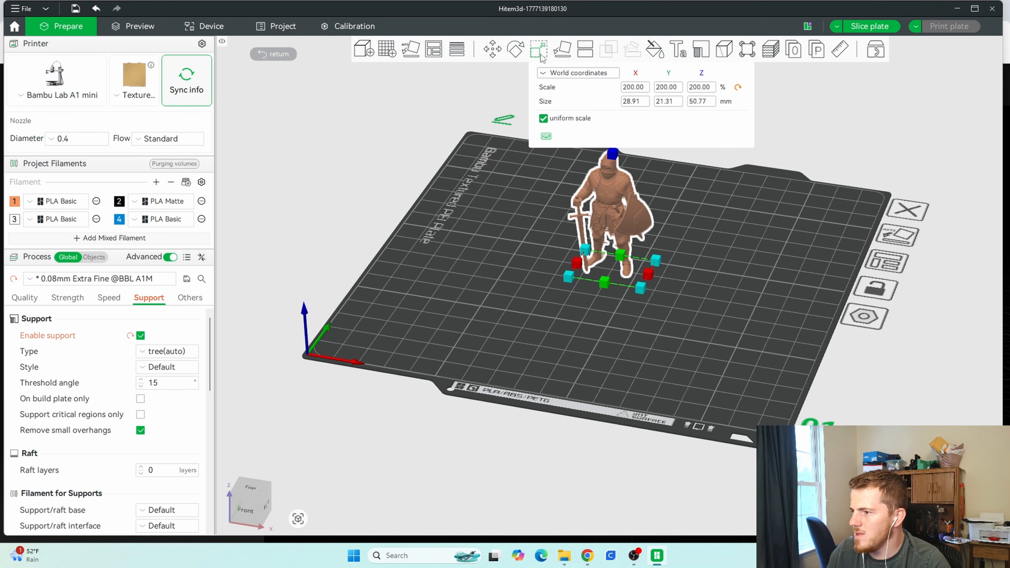
{"action": "left_click", "coordinate": [634, 88]}
{"action": "double_click", "coordinate": [634, 88]}
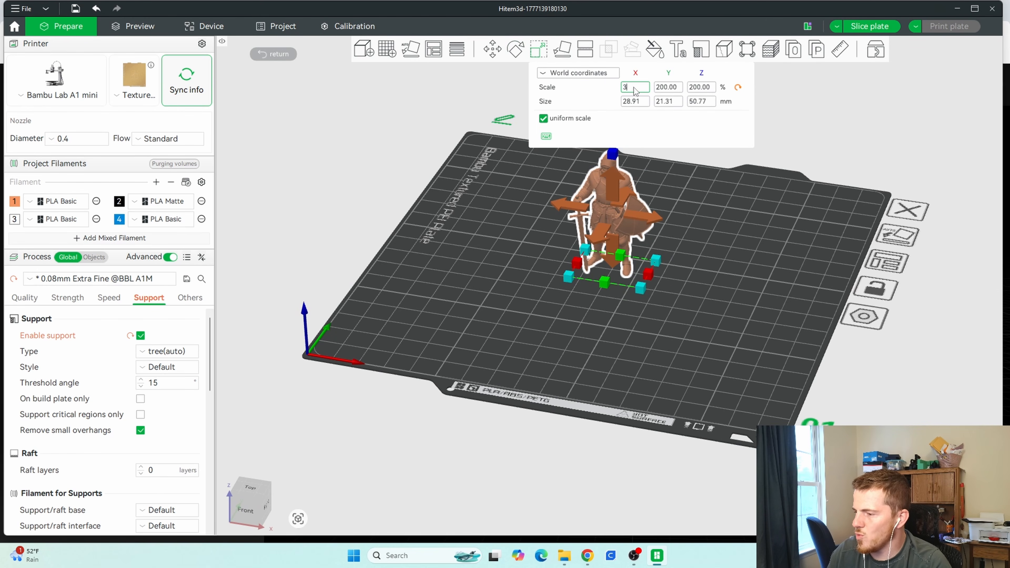
{"action": "type", "text": "300"}
{"action": "key", "text": "Return"}
{"action": "left_click_drag", "start_coordinate": [705, 269], "coordinate": [734, 281]}
{"action": "left_click_drag", "start_coordinate": [821, 126], "coordinate": [748, 107]}
{"action": "left_click", "coordinate": [541, 51]}
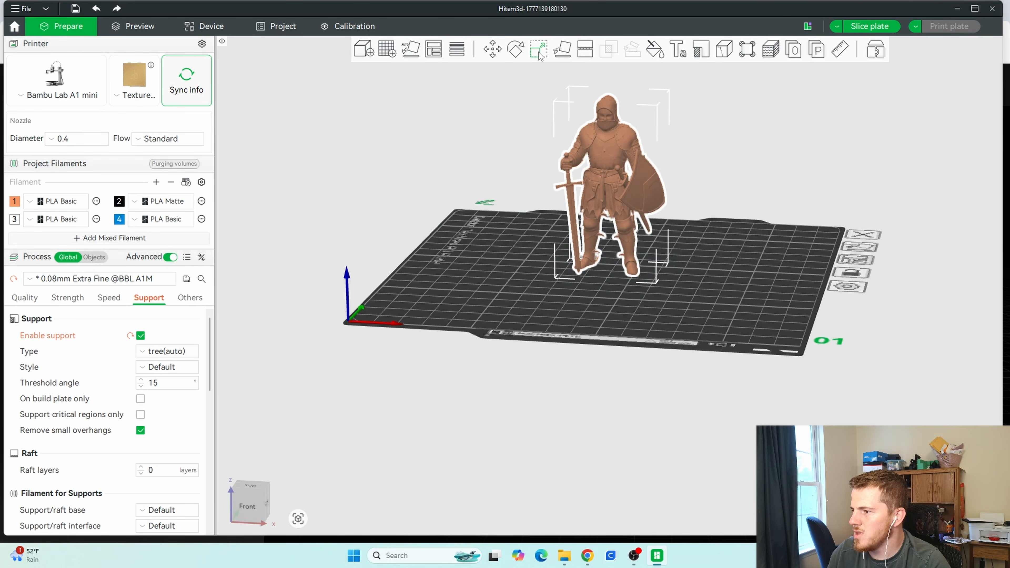
{"action": "left_click_drag", "start_coordinate": [764, 212], "coordinate": [841, 230]}
{"action": "key", "text": "0"}
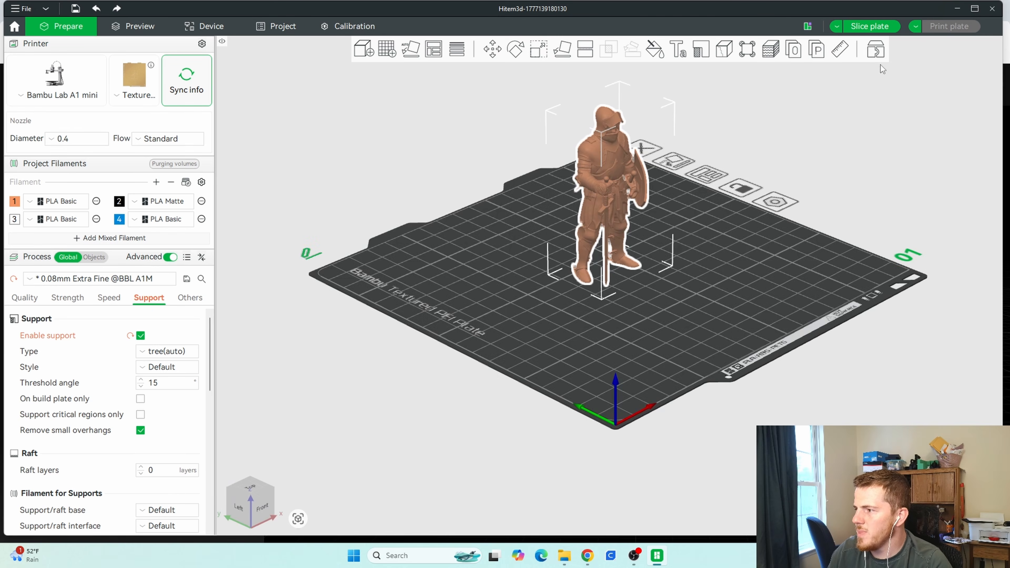
Slice the plate and inspect the sliced knight and its tree supports from several angles.
{"action": "left_click", "coordinate": [870, 25]}
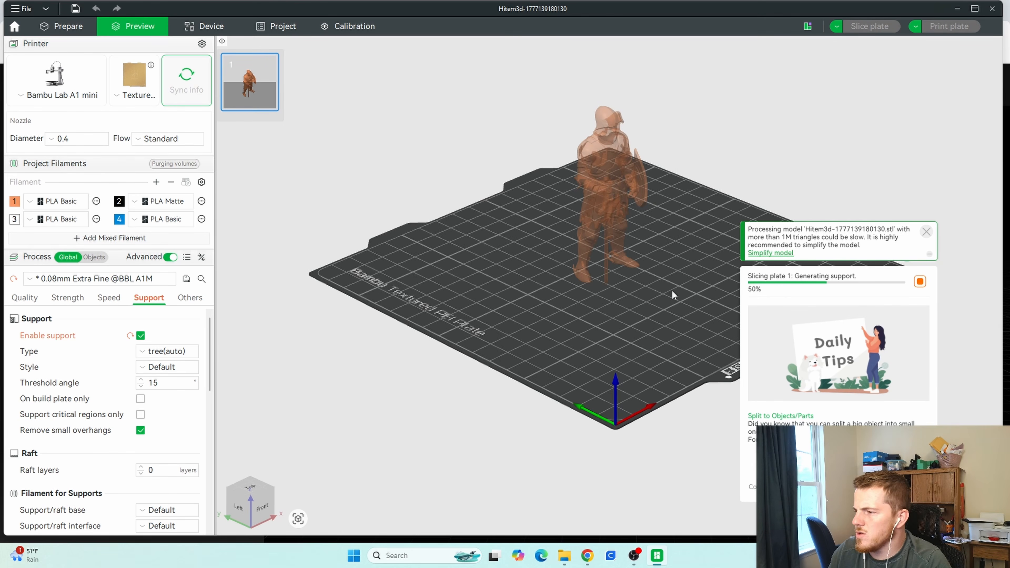
{"action": "left_click_drag", "start_coordinate": [674, 258], "coordinate": [592, 262]}
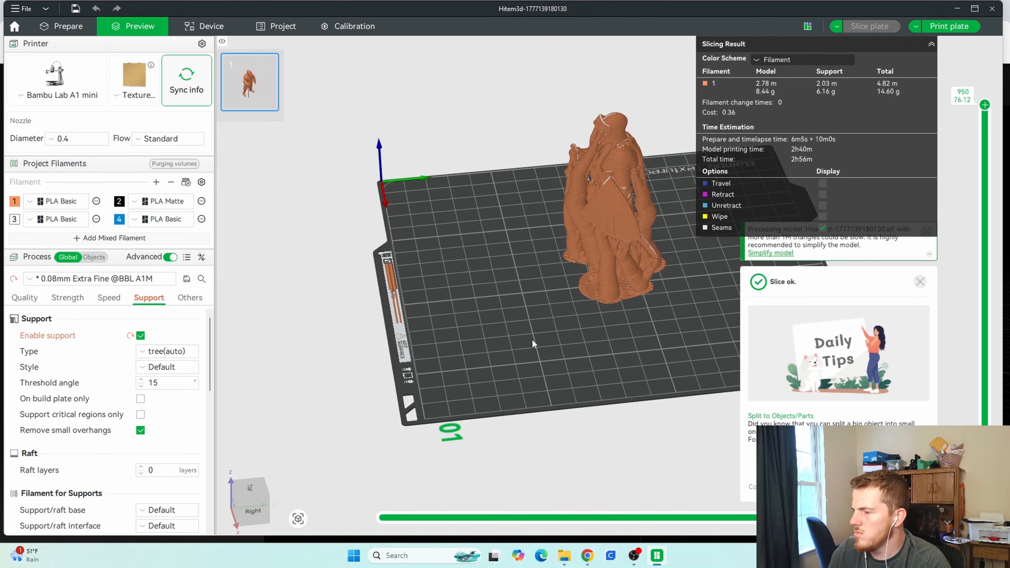
{"action": "left_click_drag", "start_coordinate": [532, 340], "coordinate": [630, 332]}
{"action": "scroll", "coordinate": [582, 230], "scroll_direction": "down", "scroll_amount": 2}
{"action": "scroll", "coordinate": [582, 231], "scroll_direction": "up", "scroll_amount": 3}
{"action": "right_click_drag", "start_coordinate": [647, 246], "coordinate": [547, 350]}
{"action": "scroll", "coordinate": [552, 278], "scroll_direction": "up", "scroll_amount": 1}
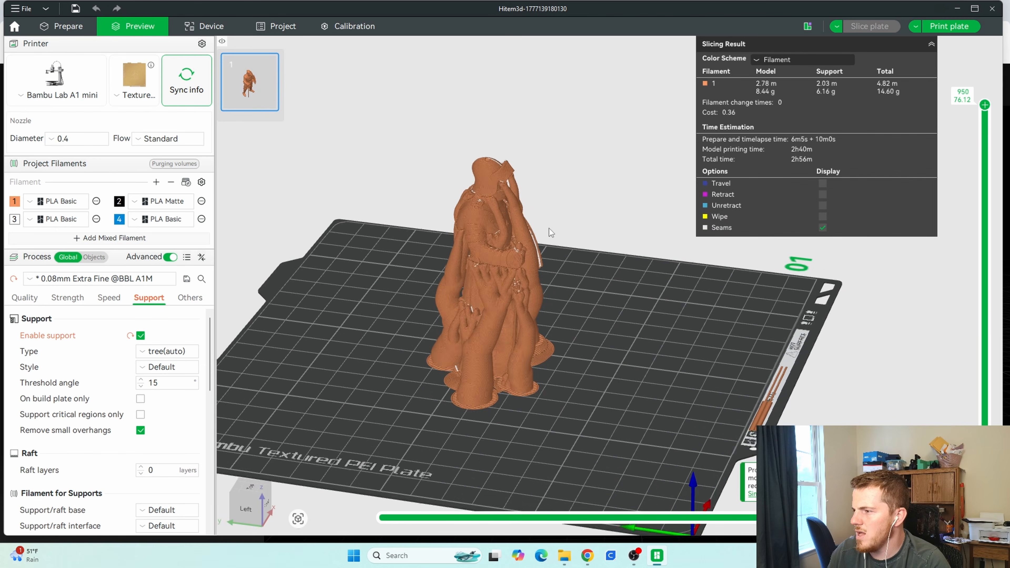
{"action": "scroll", "coordinate": [565, 235], "scroll_direction": "up", "scroll_amount": 2}
{"action": "right_click_drag", "start_coordinate": [552, 277], "coordinate": [634, 291]}
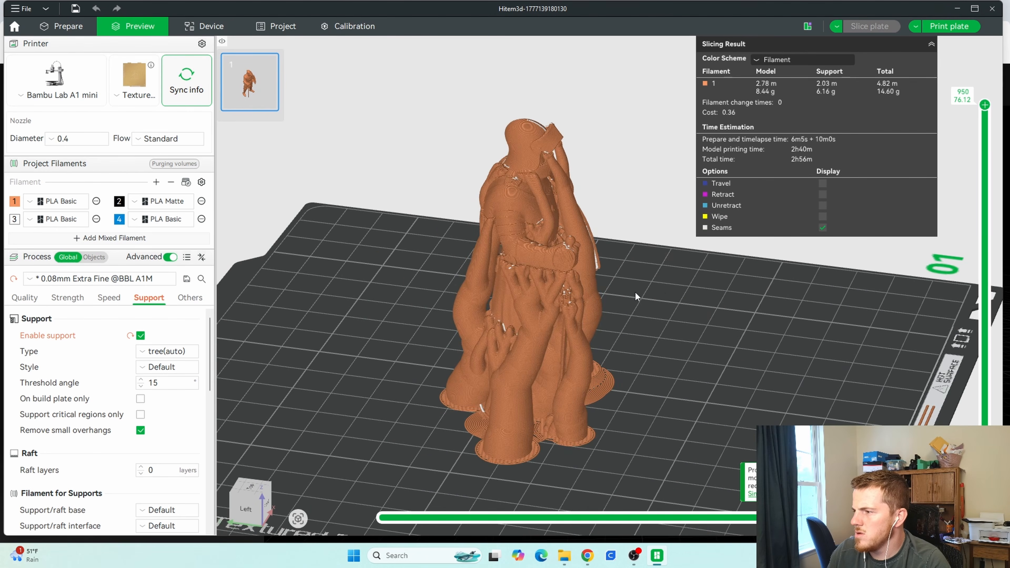
{"action": "scroll", "coordinate": [615, 288], "scroll_direction": "up", "scroll_amount": 2}
{"action": "left_click_drag", "start_coordinate": [657, 335], "coordinate": [632, 331]}
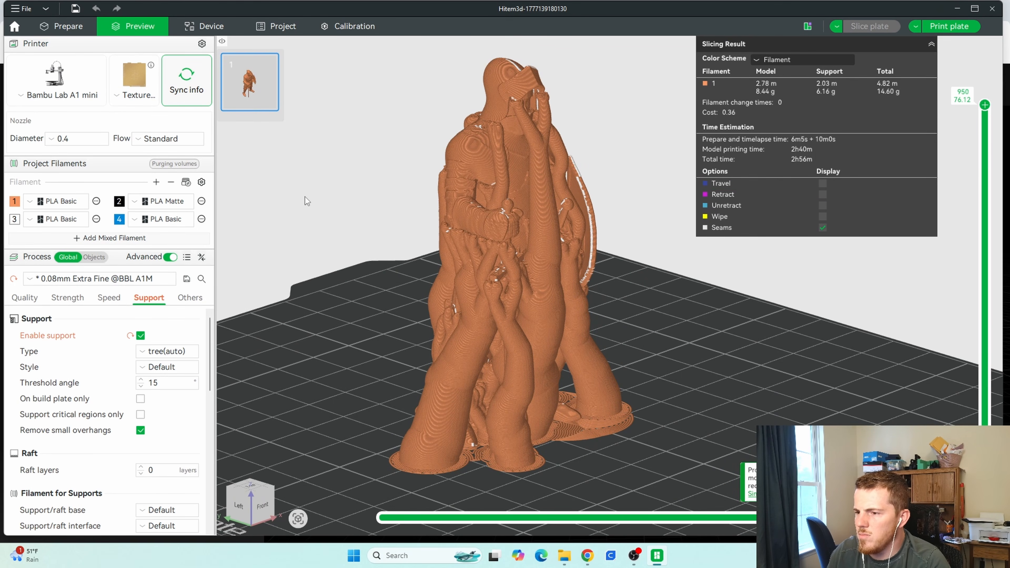
Start sending the sliced plate as a print job and choose the A1 Mini as its printer.
{"action": "left_click", "coordinate": [948, 26]}
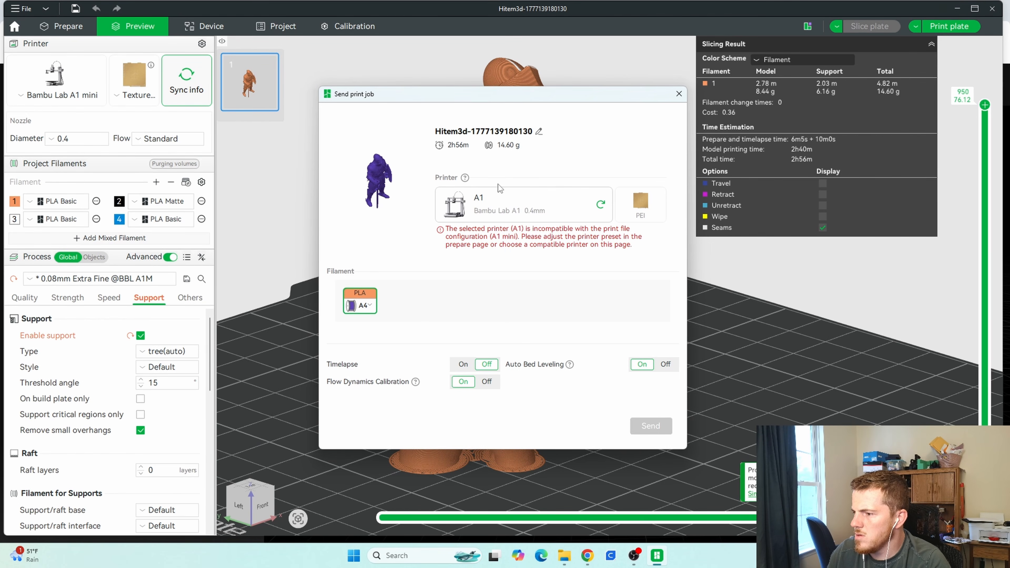
{"action": "left_click", "coordinate": [557, 205]}
{"action": "left_click", "coordinate": [487, 256]}
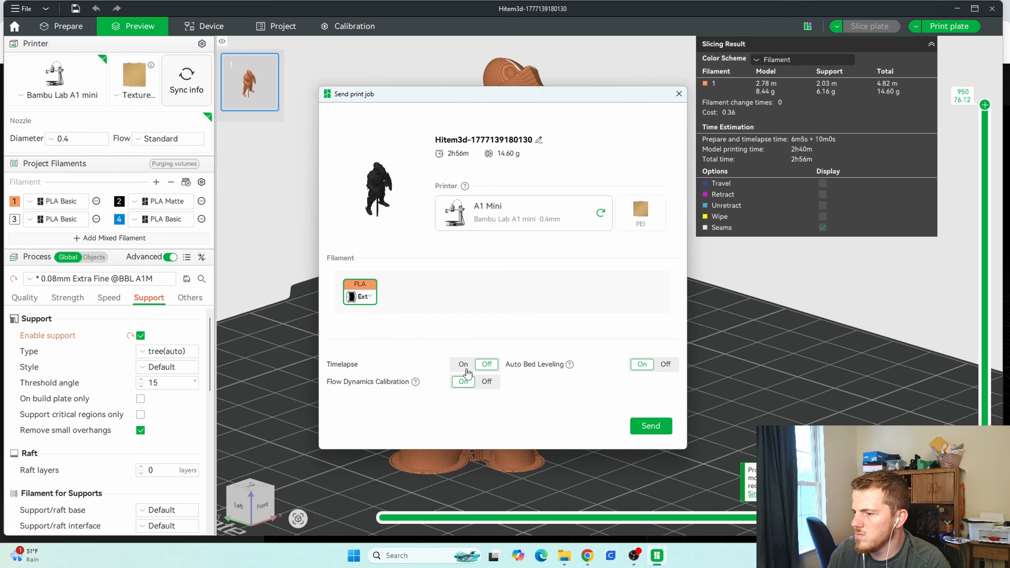
Send the knight print job to the A1 Mini and switch to the Gemini chat in Chrome.
{"action": "left_click", "coordinate": [650, 426]}
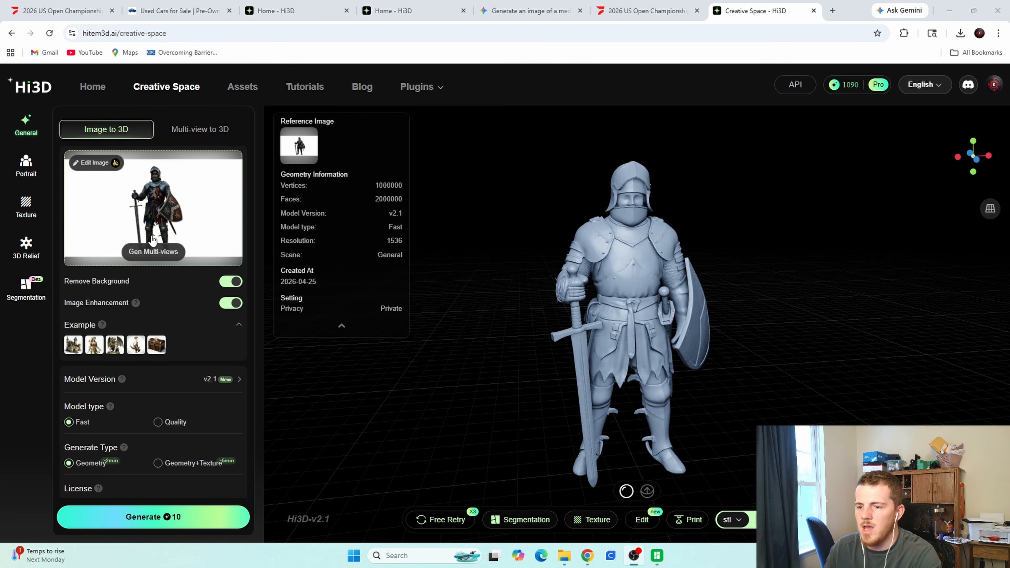
{"action": "left_click", "coordinate": [524, 12]}
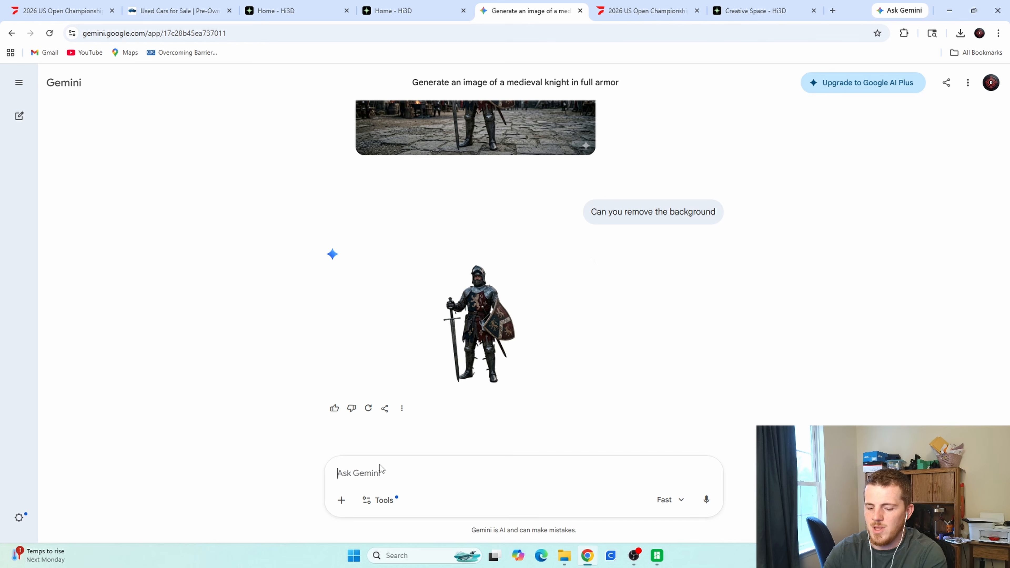
{"action": "type", "text": "Ask it"}
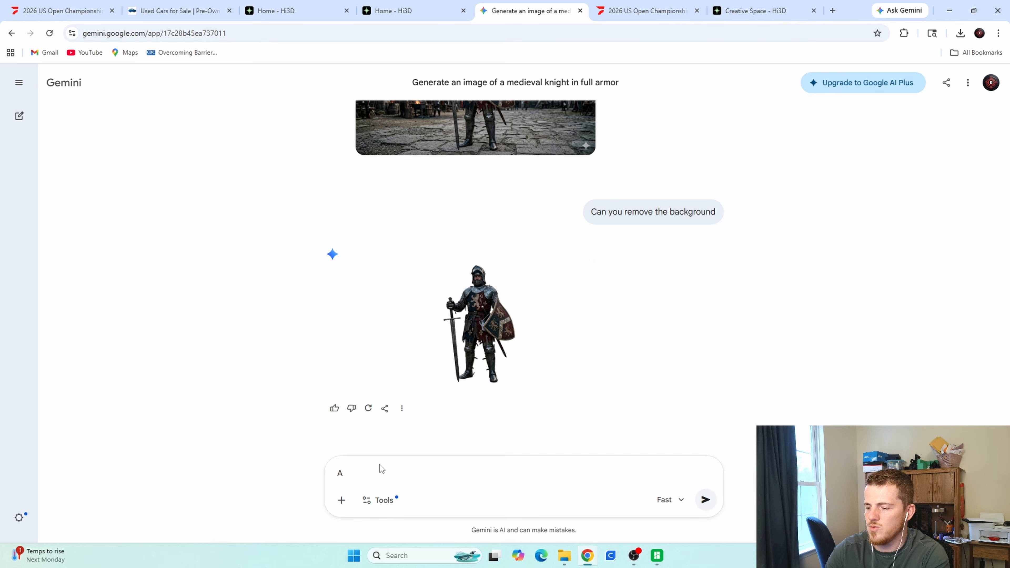
{"action": "key", "text": "BackSpace"}
{"action": "key", "text": "BackSpace"}
{"action": "key", "text": "BackSpace"}
{"action": "key", "text": "BackSpace"}
{"action": "key", "text": "BackSpace"}
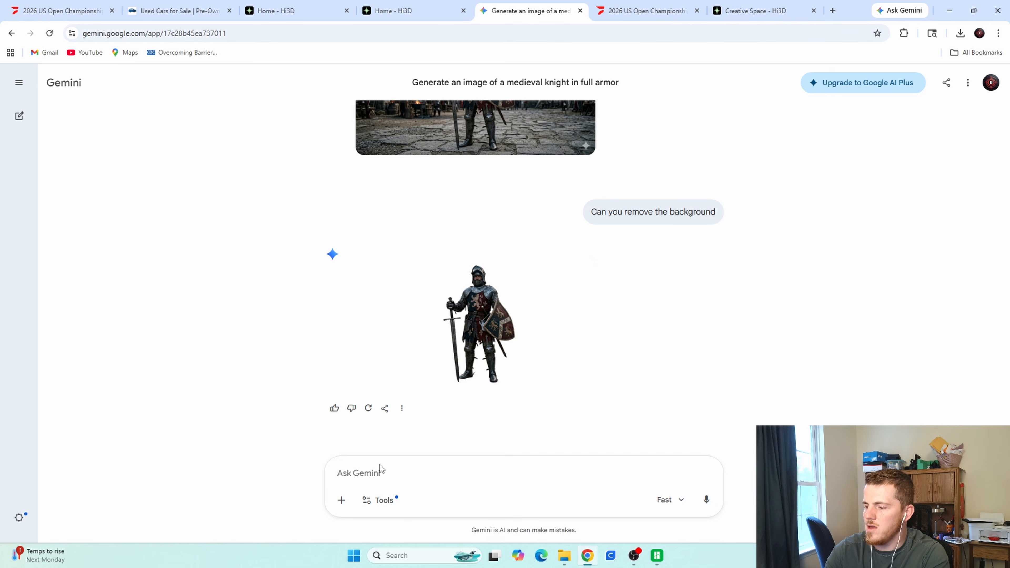
{"action": "type", "text": "I"}
{"action": "key", "text": "BackSpace"}
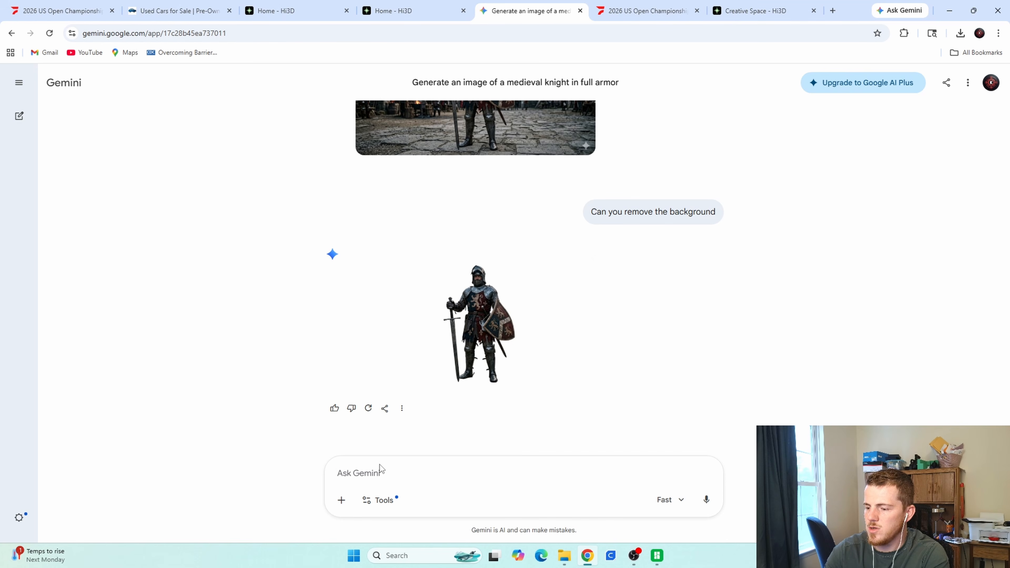
Try the prompt "Can you generate an image of a stormtrooper helmet, particularly the 501st brand, with out a background?" in Gemini.
{"action": "type", "text": "Can you generate an image of"}
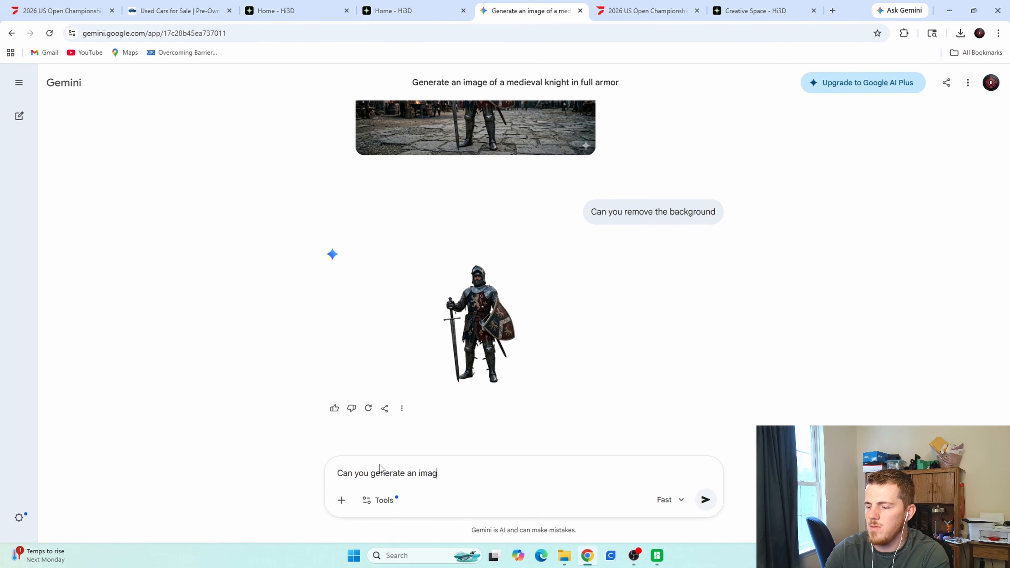
{"action": "key", "text": "BackSpace"}
{"action": "key", "text": "BackSpace"}
{"action": "key", "text": "BackSpace"}
{"action": "type", "text": "of a "}
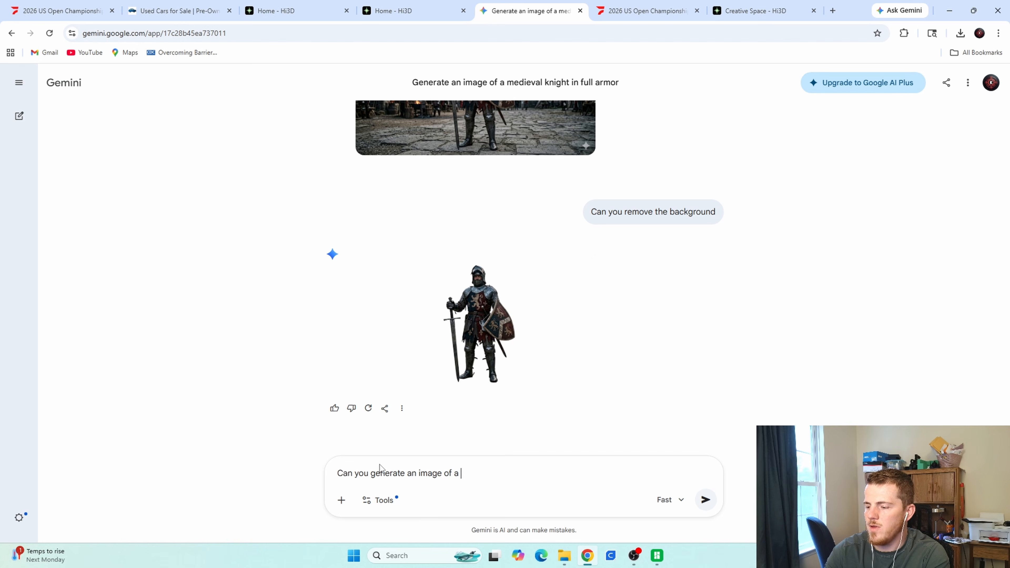
{"action": "type", "text": "stormtroop"}
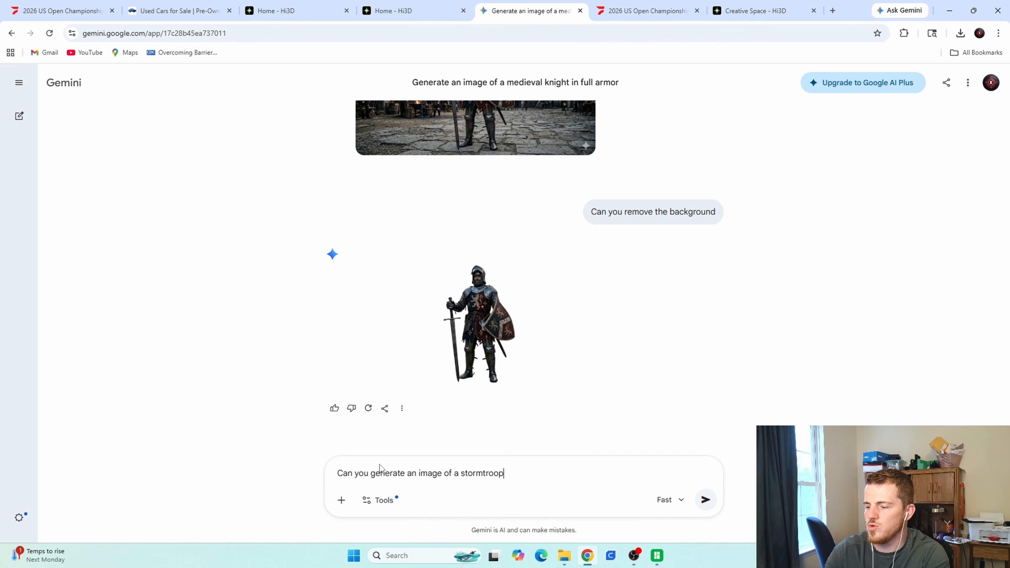
{"action": "type", "text": "er helmet, particu"}
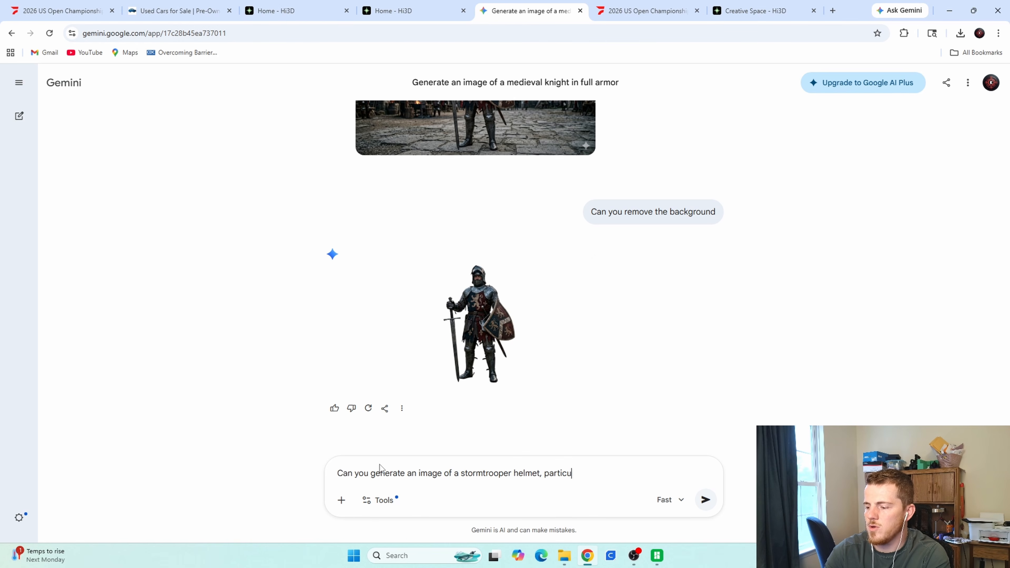
{"action": "type", "text": "larly the 50"}
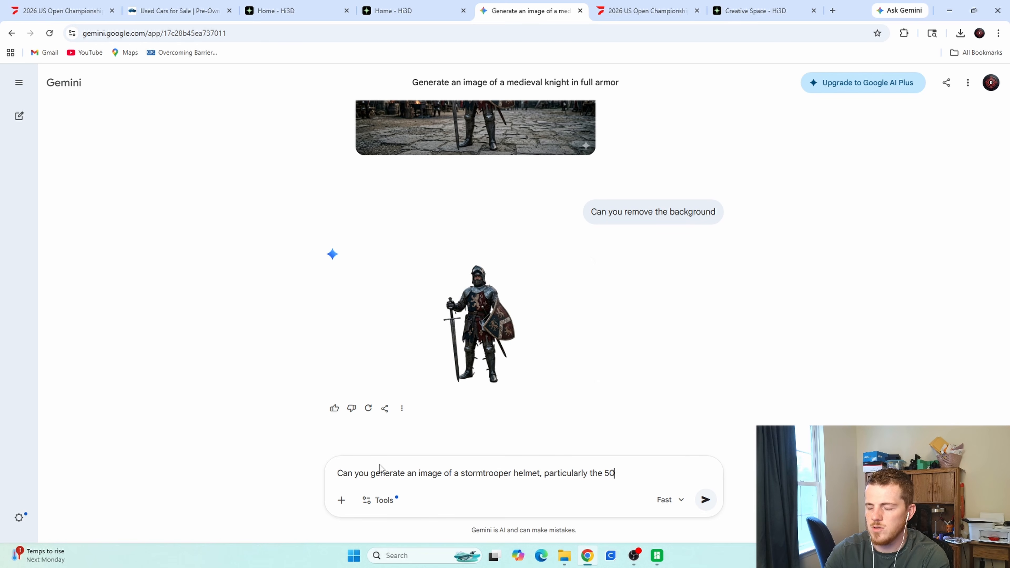
{"action": "type", "text": "1st brand, with out a"}
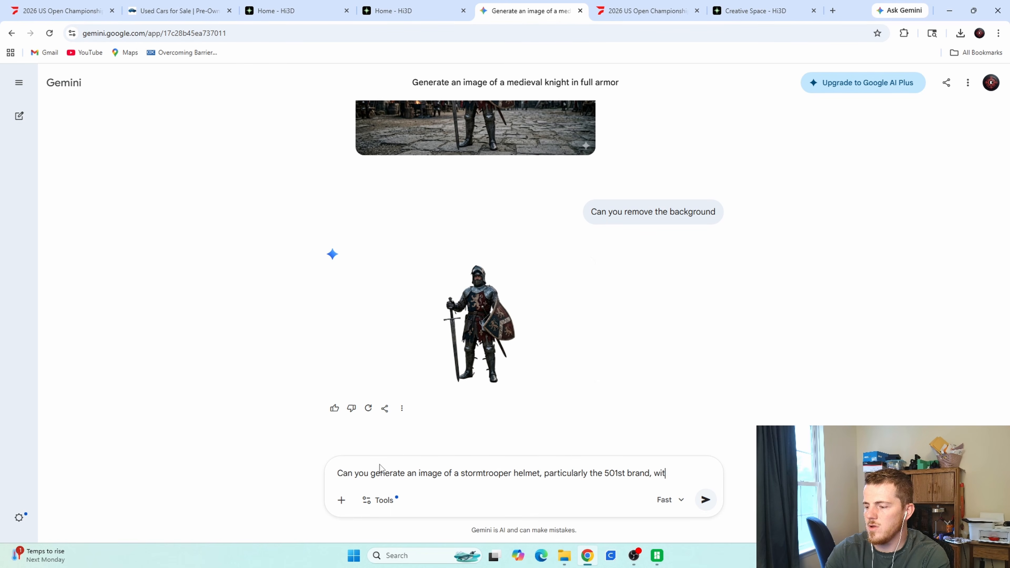
{"action": "key", "text": "BackSpace"}
{"action": "key", "text": "BackSpace"}
{"action": "type", "text": "out a background?"}
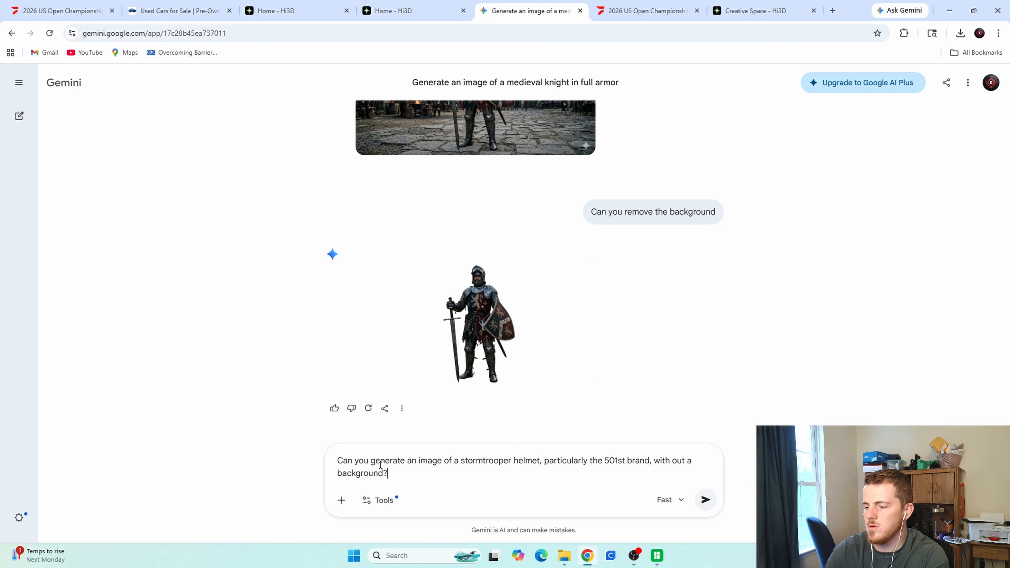
{"action": "key", "text": "Return"}
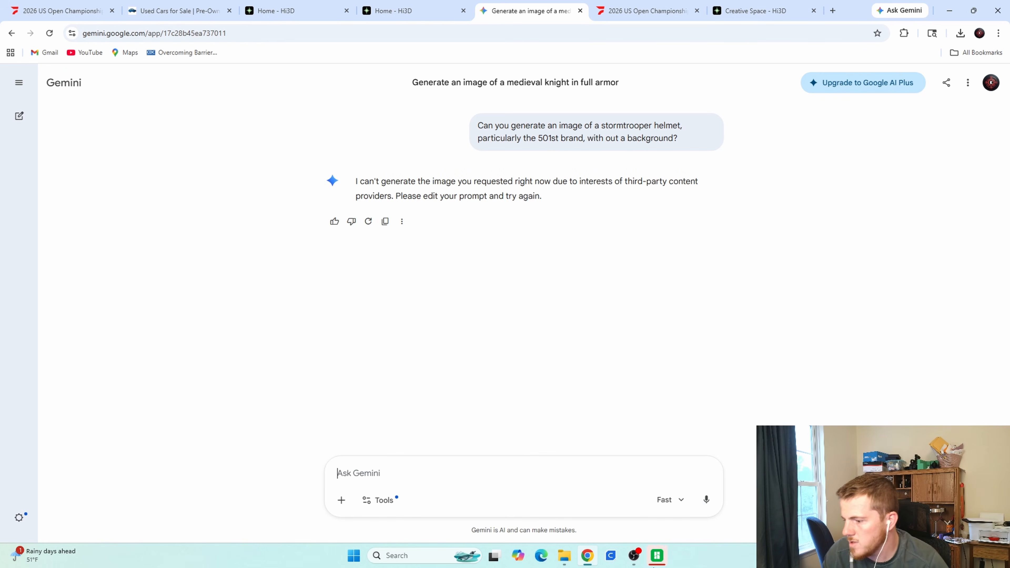
Switch to Bambu Studio and send the knight plate to the A1 Mini again as a print job.
{"action": "mouse_move", "coordinate": [656, 555]}
{"action": "left_click", "coordinate": [659, 502]}
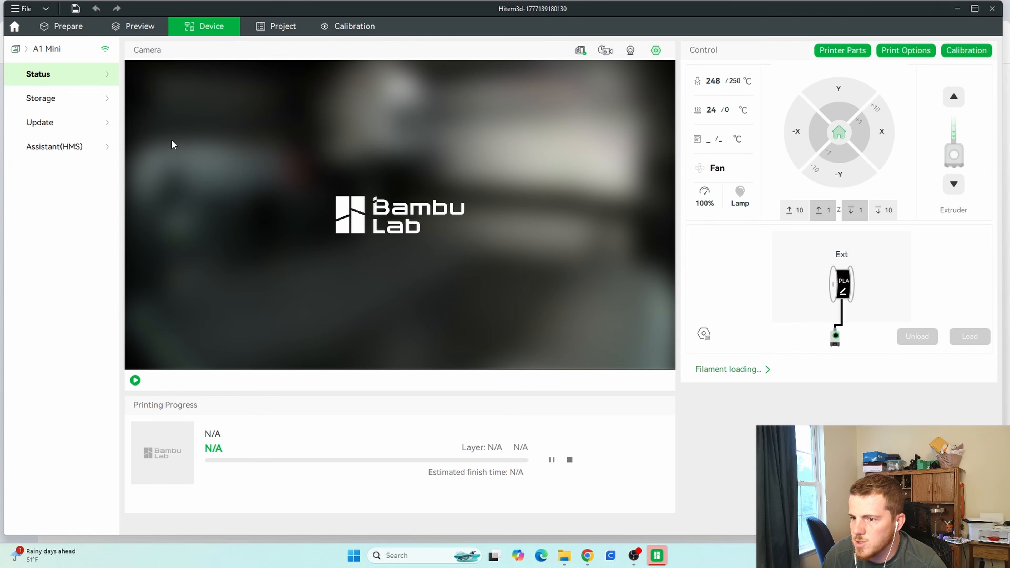
{"action": "left_click", "coordinate": [64, 31]}
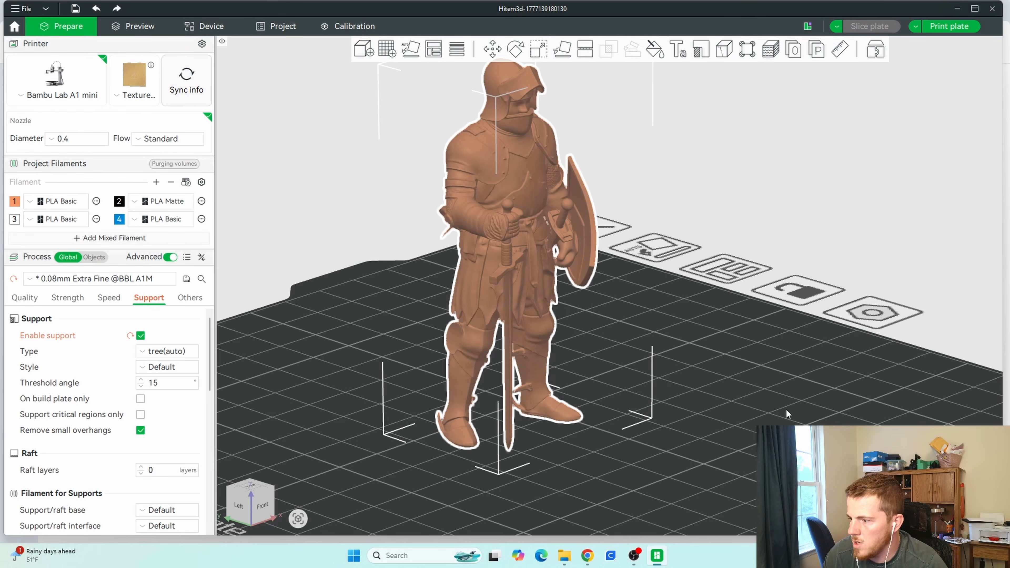
{"action": "left_click", "coordinate": [948, 27]}
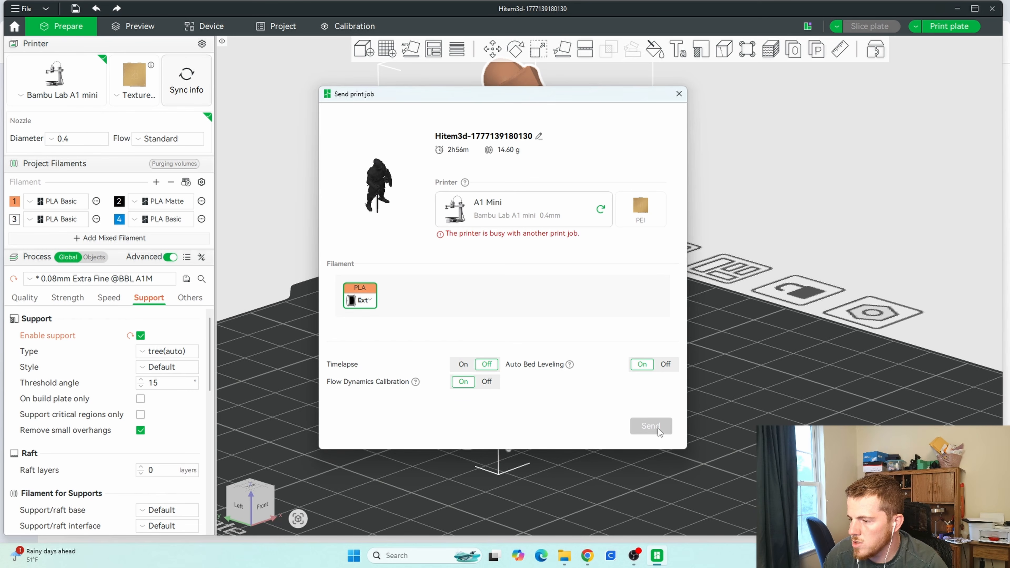
{"action": "left_click", "coordinate": [651, 426]}
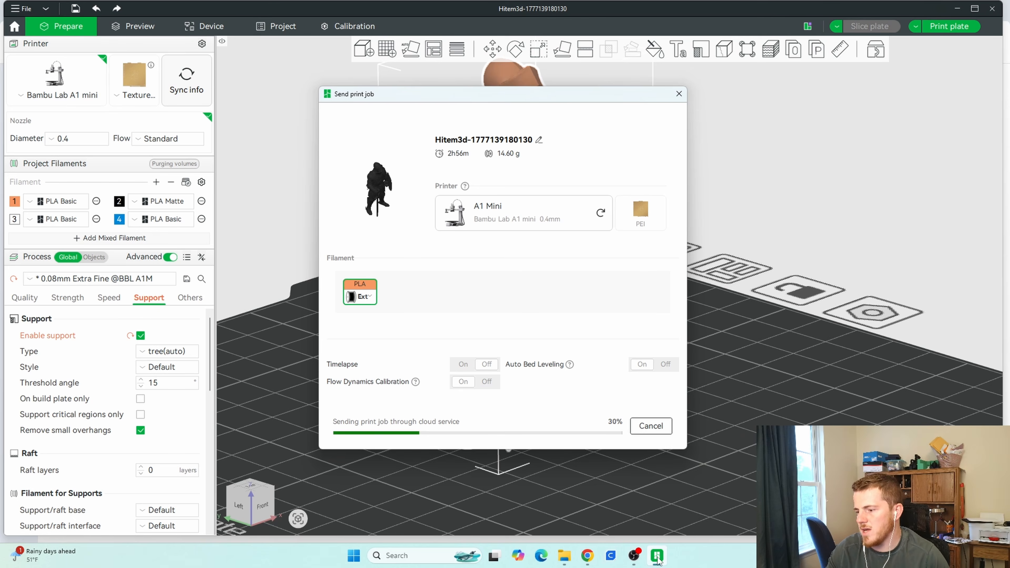
Switch back to Gemini in Chrome and enter the prompt "Can you generate a battle helmet from a human space army?".
{"action": "left_click", "coordinate": [588, 555]}
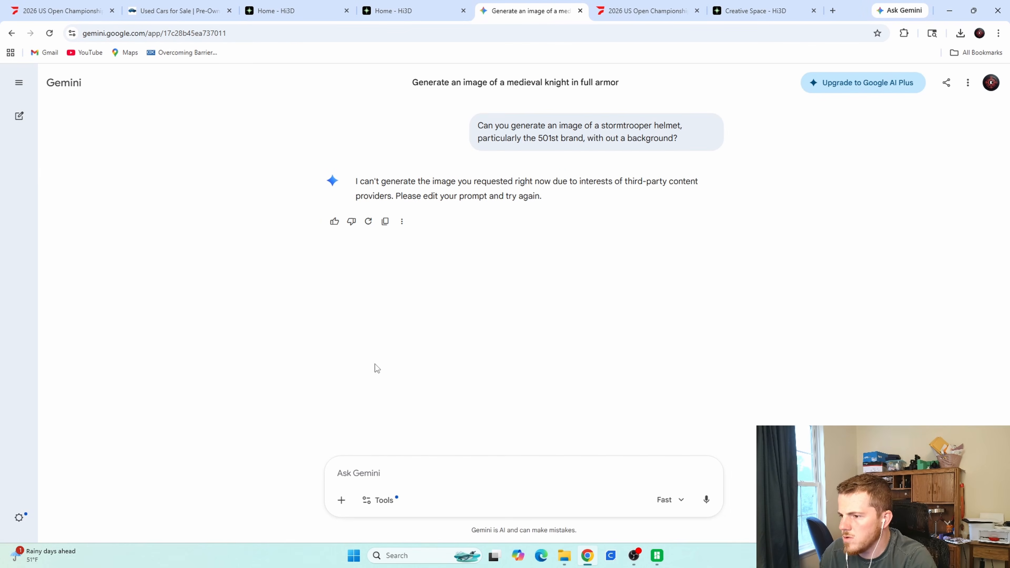
{"action": "left_click", "coordinate": [384, 475]}
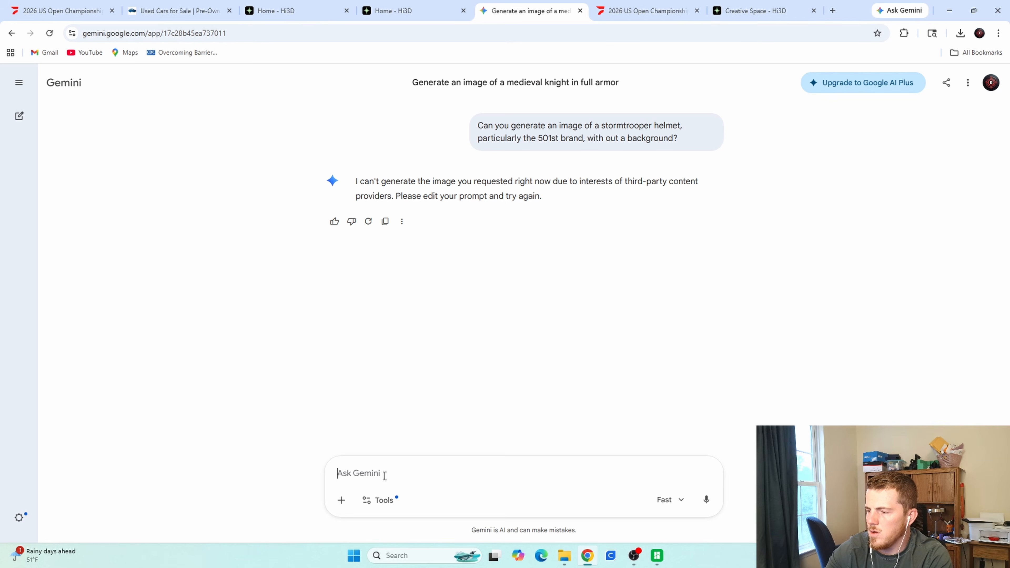
{"action": "type", "text": "Can you generate a"}
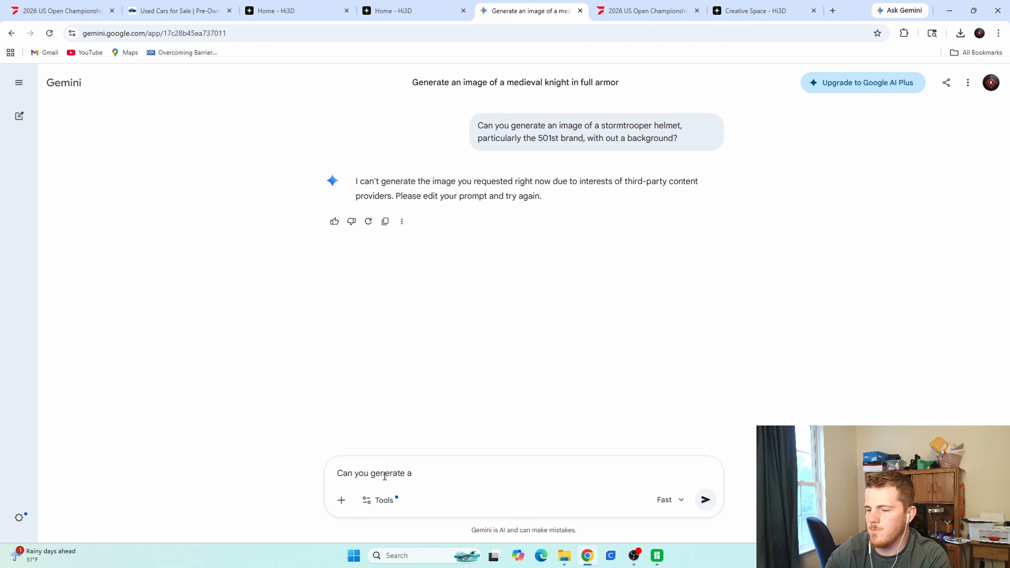
{"action": "type", "text": "batt"}
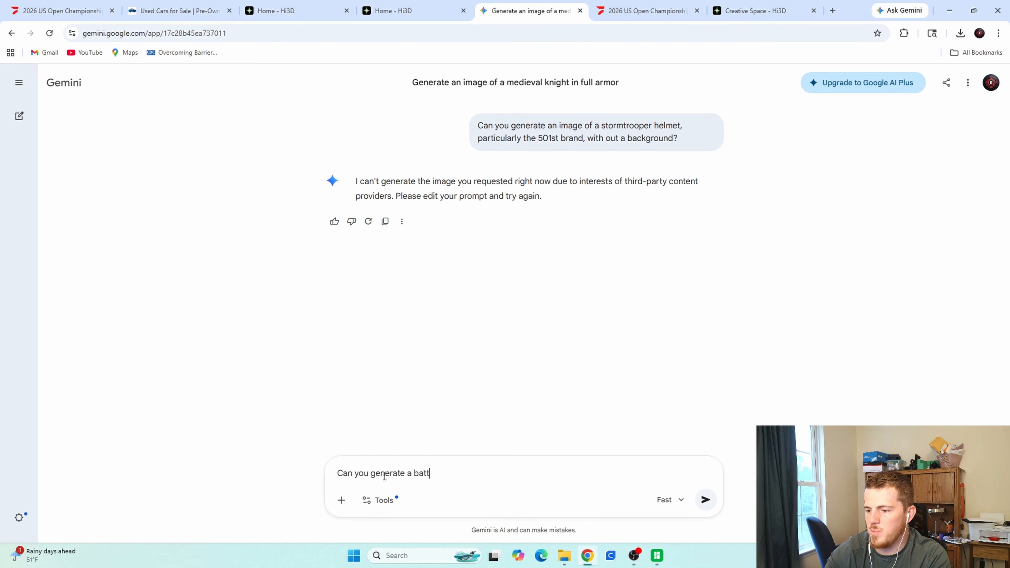
{"action": "type", "text": "le helmet from a sp"}
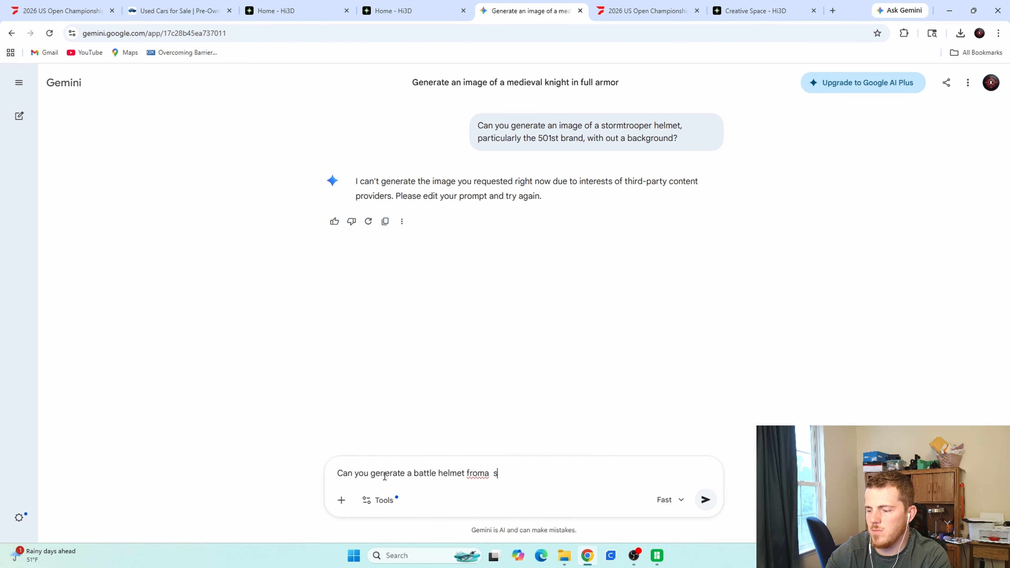
{"action": "type", "text": "ace arm"}
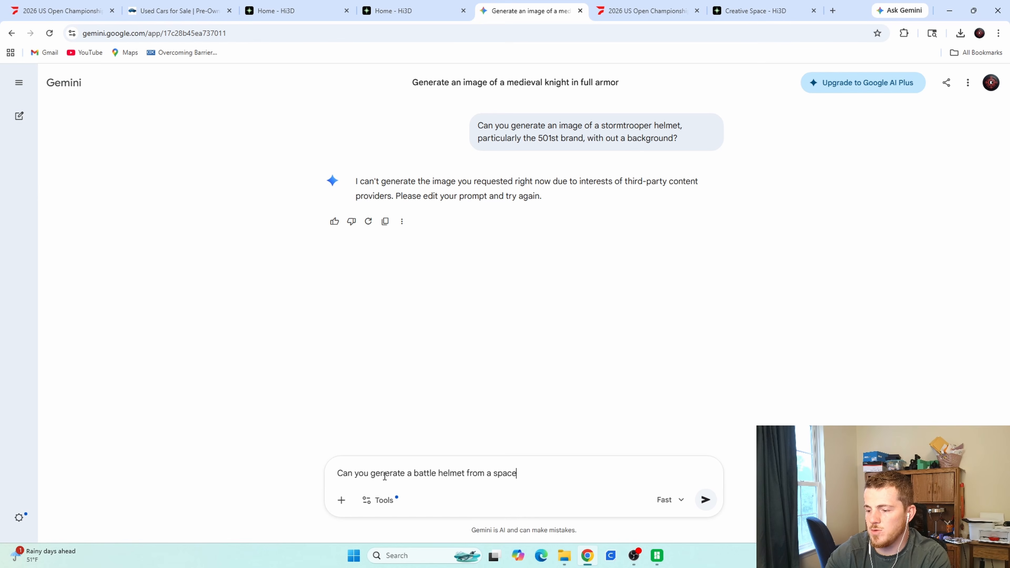
{"action": "key", "text": "BackSpace"}
{"action": "key", "text": "BackSpace"}
{"action": "key", "text": "BackSpace"}
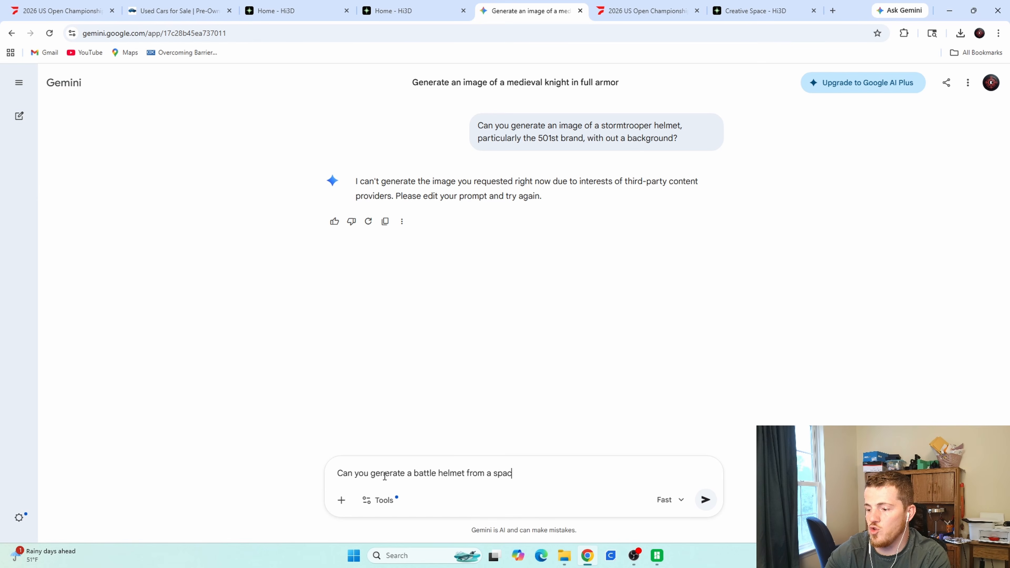
{"action": "key", "text": "BackSpace"}
{"action": "key", "text": "BackSpace"}
{"action": "key", "text": "BackSpace"}
{"action": "key", "text": "BackSpace"}
{"action": "type", "text": "human s"}
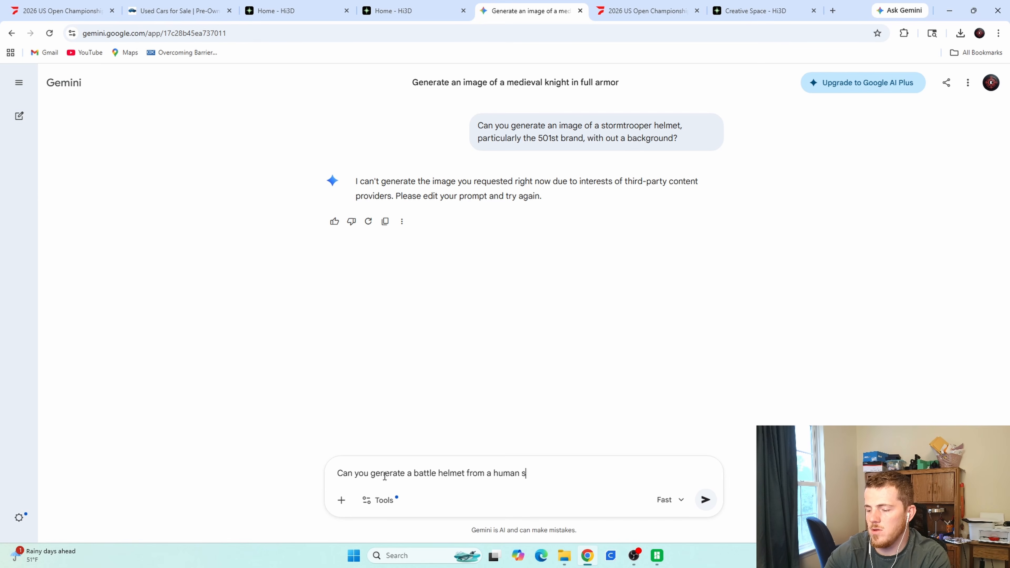
{"action": "type", "text": "pace army?"}
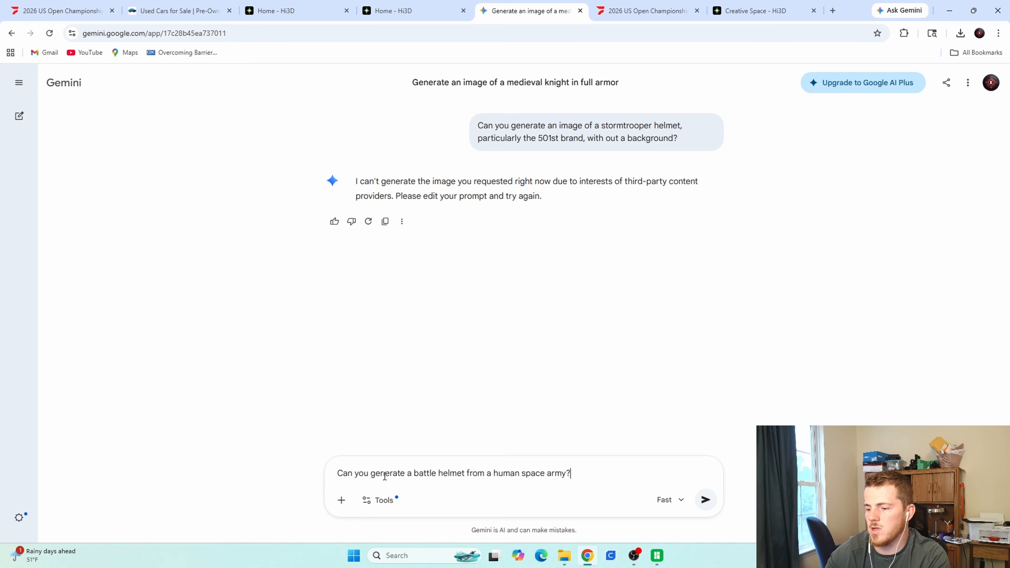
Add "The inspiration would be star wars related, but not the same thing?" to the helmet prompt and submit it.
{"action": "type", "text": " The ins"}
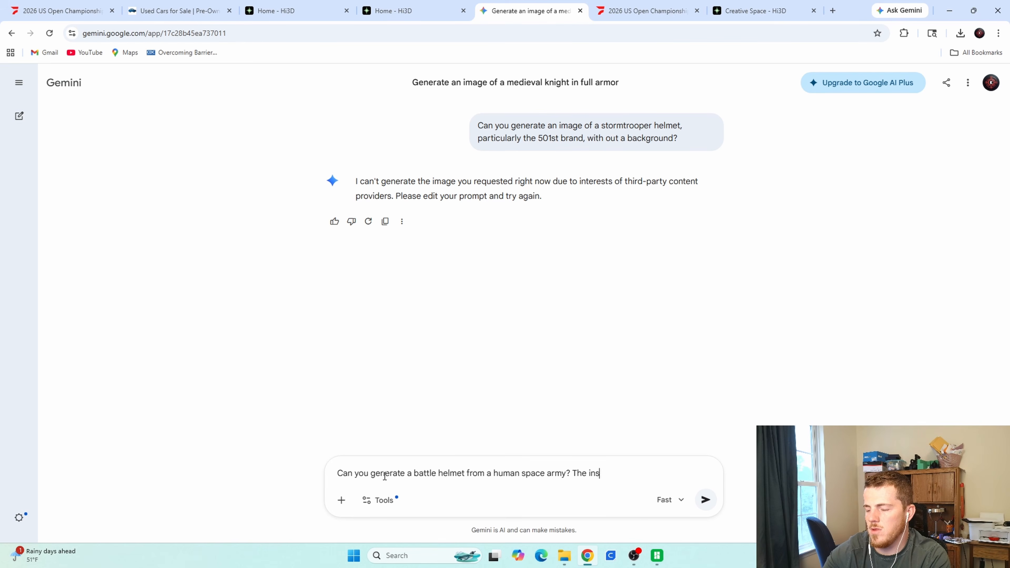
{"action": "type", "text": "piration wouldb e st"}
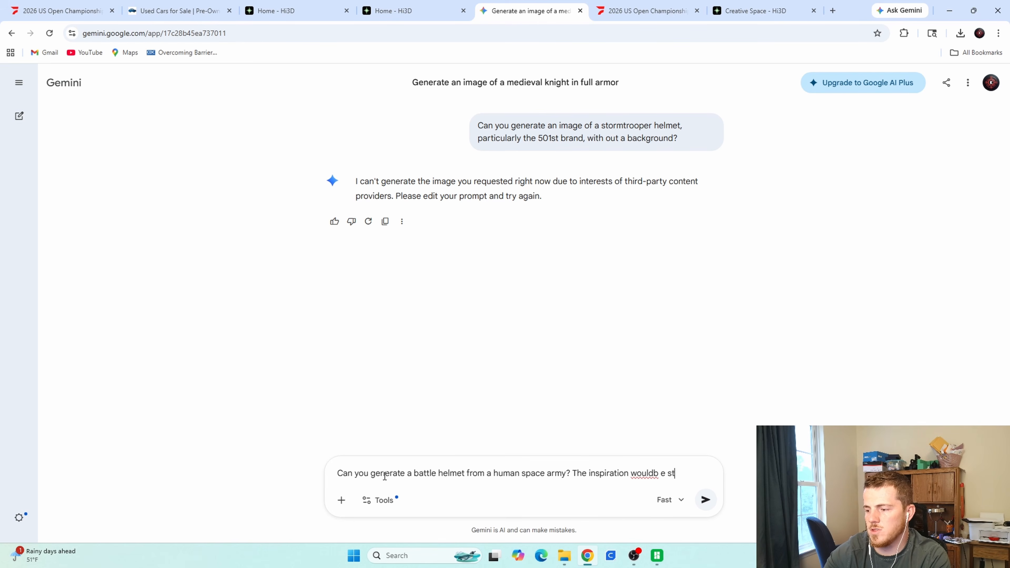
{"action": "key", "text": "BackSpace"}
{"action": "key", "text": "BackSpace"}
{"action": "key", "text": "BackSpace"}
{"action": "type", "text": "be star "}
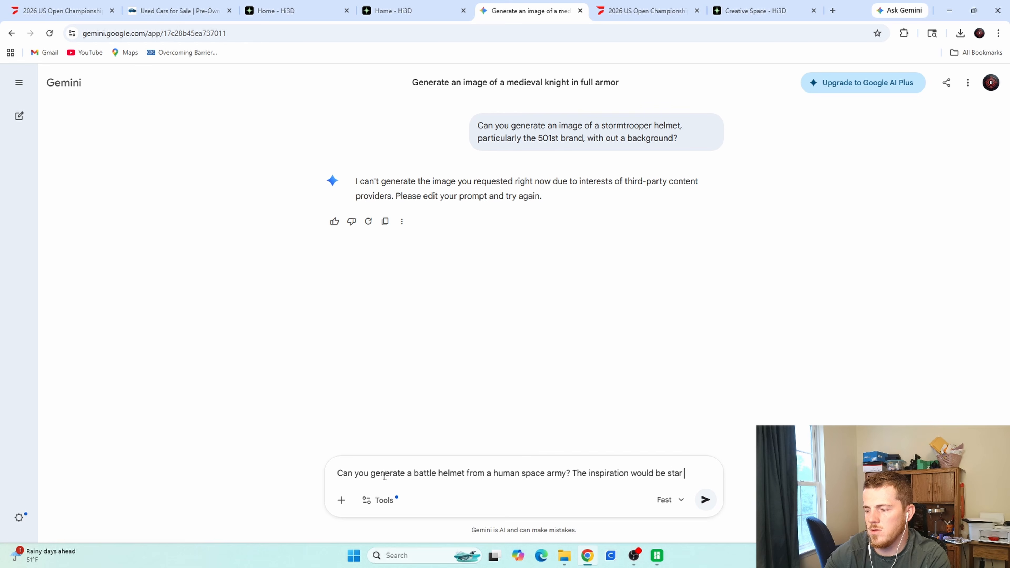
{"action": "type", "text": "wars related, but"}
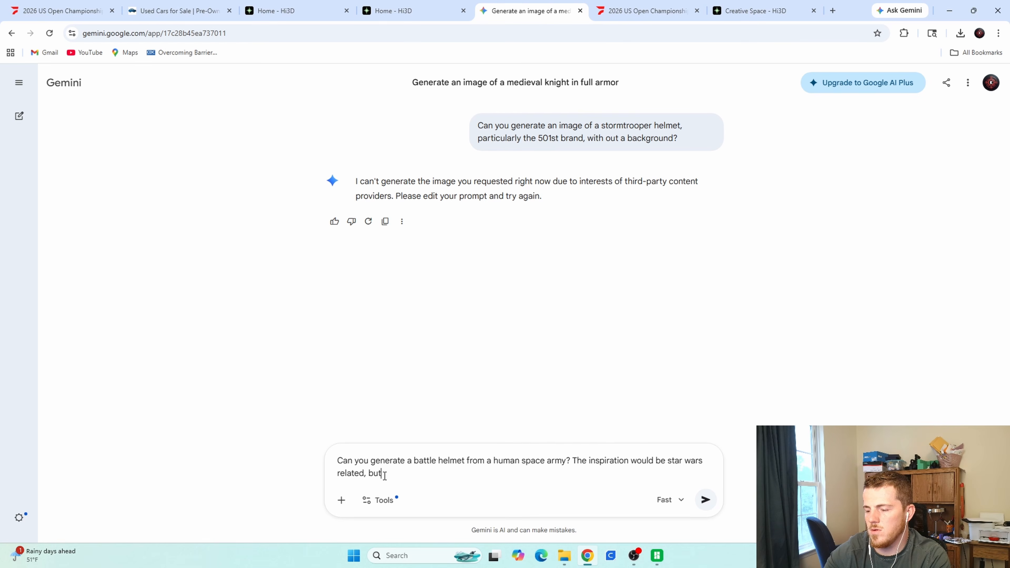
{"action": "type", "text": " not the same thing?"}
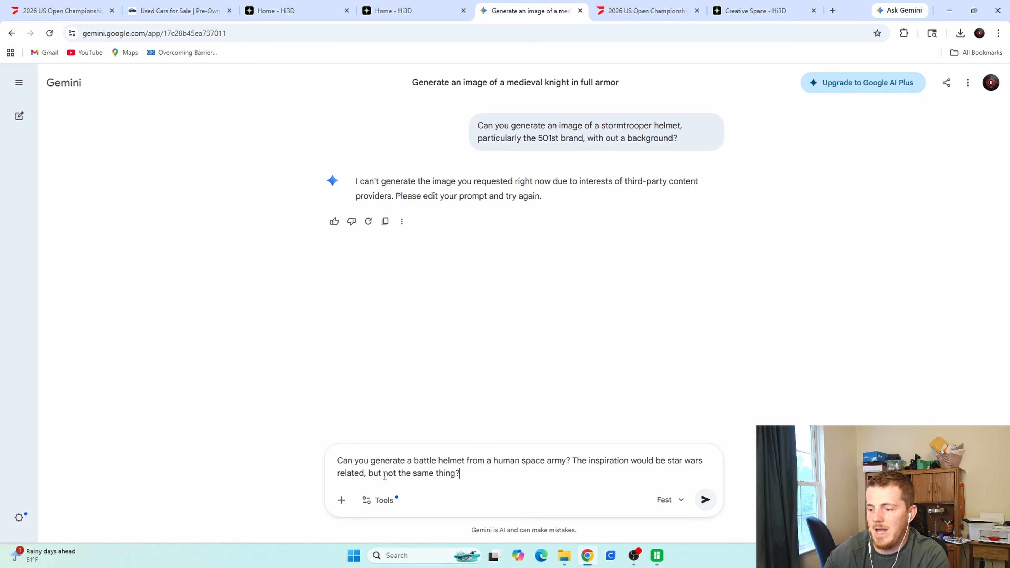
{"action": "key", "text": "Return"}
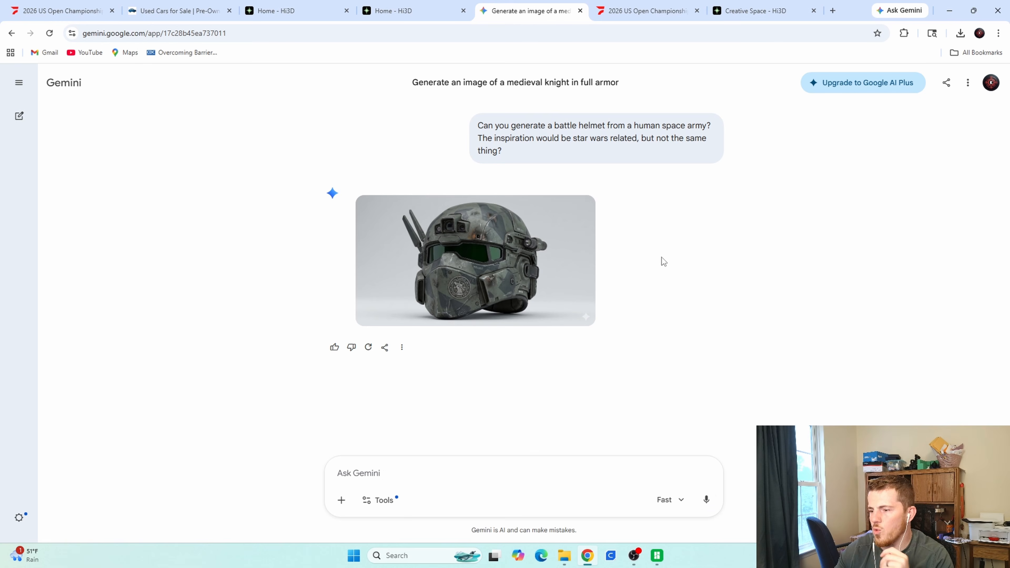
Download the generated battle helmet image at full size and switch to Hi3D's Creative Space.
{"action": "mouse_move", "coordinate": [555, 307]}
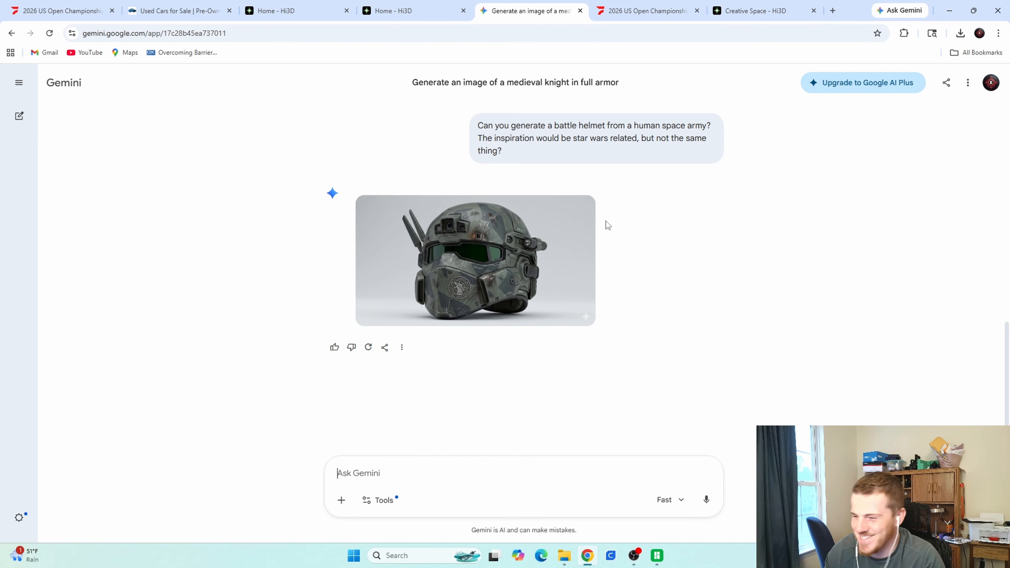
{"action": "left_click", "coordinate": [581, 211]}
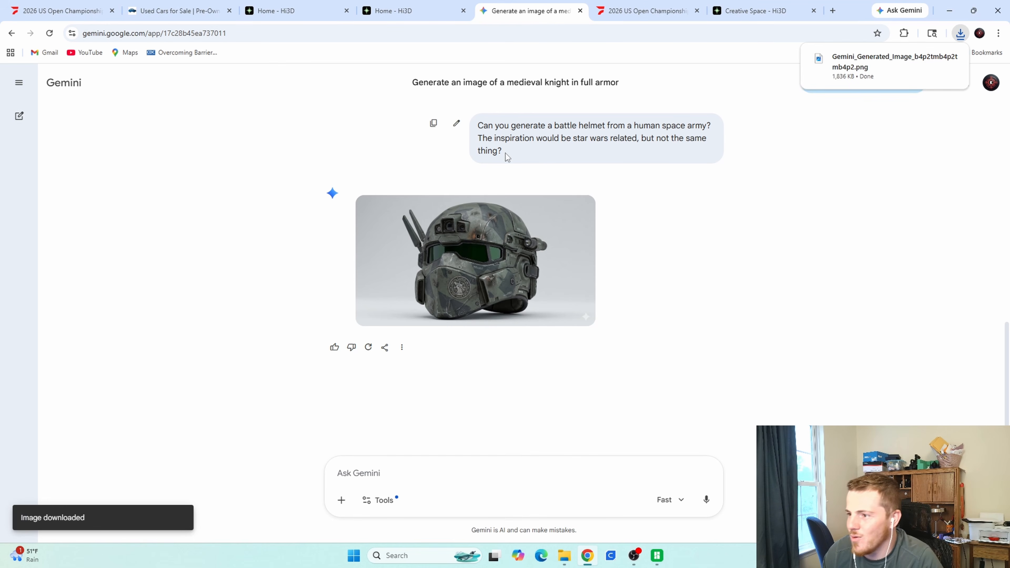
{"action": "left_click", "coordinate": [755, 11]}
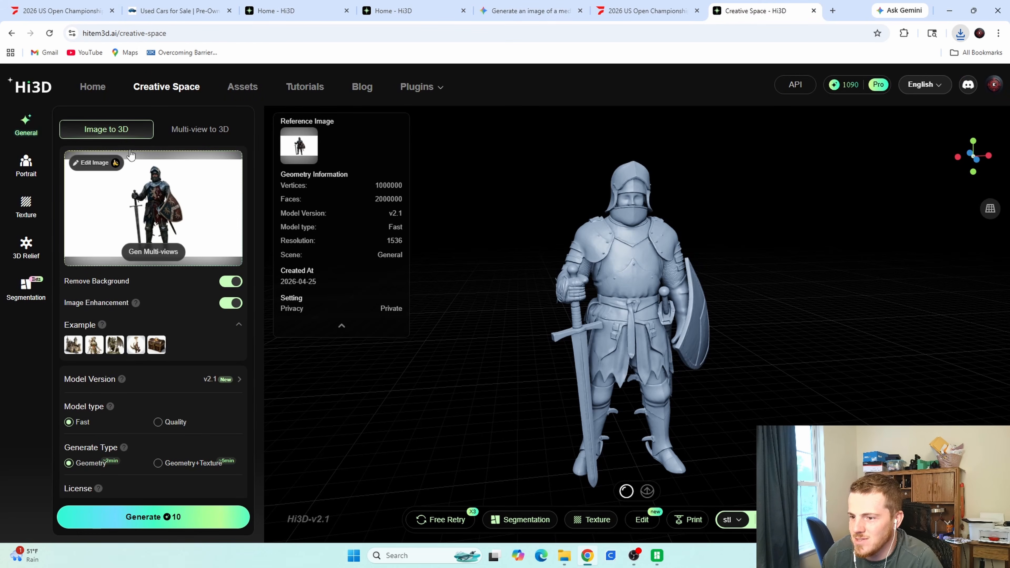
Replace the knight reference image with the battle helmet PNG from the recent downloads.
{"action": "left_click", "coordinate": [147, 211]}
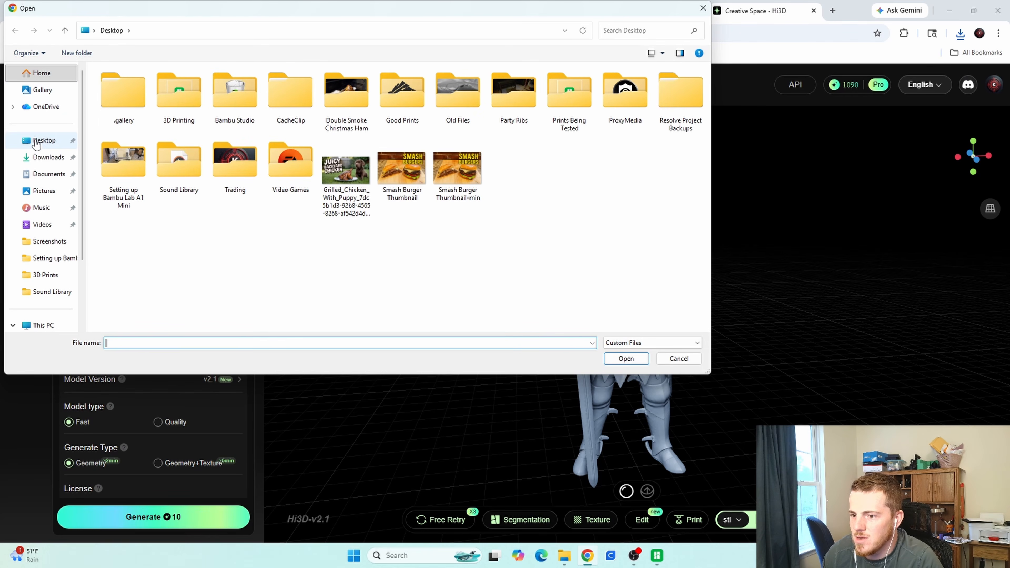
{"action": "left_click", "coordinate": [703, 7]}
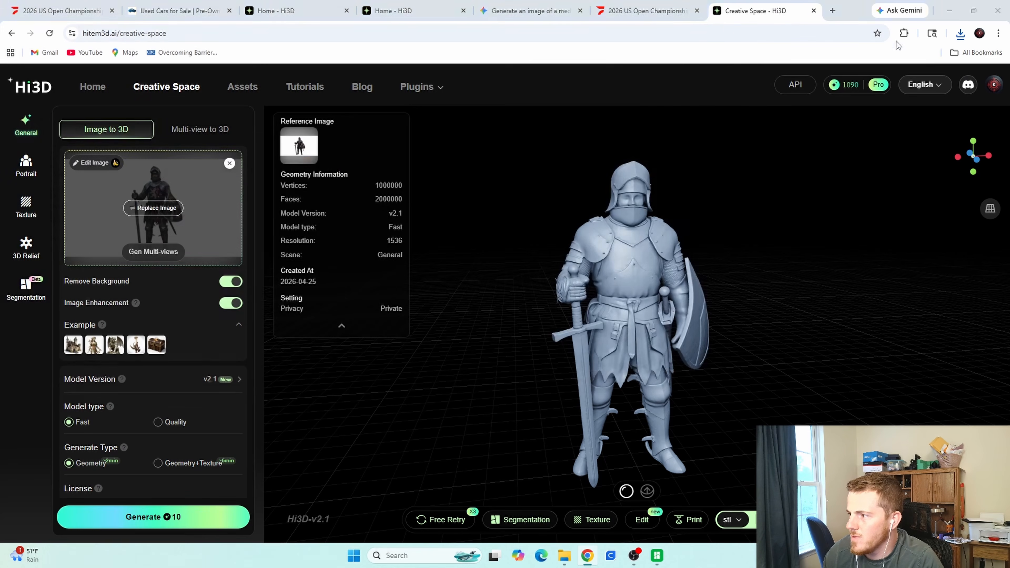
{"action": "left_click", "coordinate": [960, 33]}
{"action": "left_click_drag", "start_coordinate": [845, 100], "coordinate": [154, 213]}
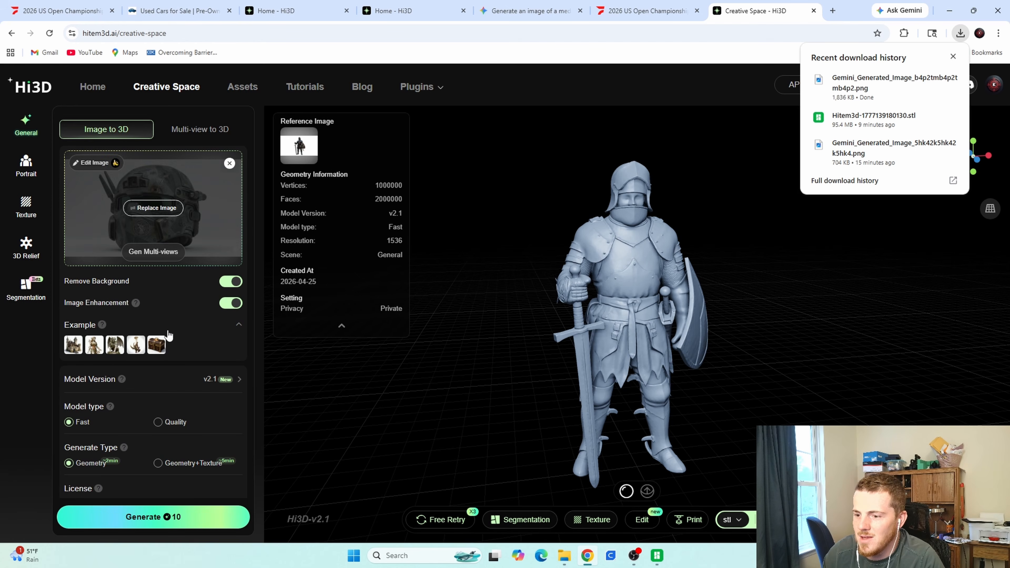
Set the model type to Quality, enable the Advanced settings, and generate the helmet's 3D geometry.
{"action": "left_click", "coordinate": [158, 422]}
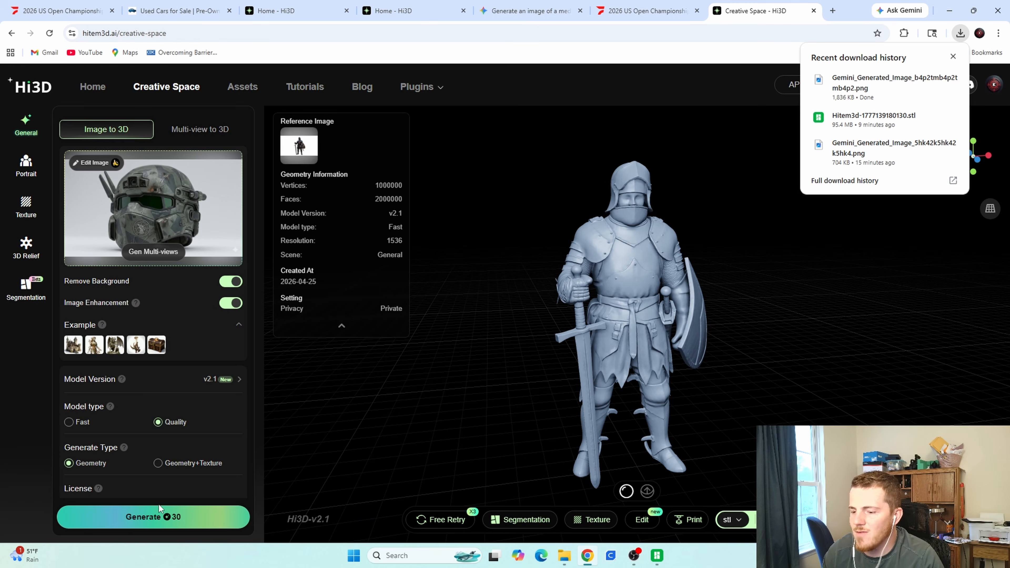
{"action": "left_click", "coordinate": [69, 426]}
{"action": "left_click", "coordinate": [159, 425]}
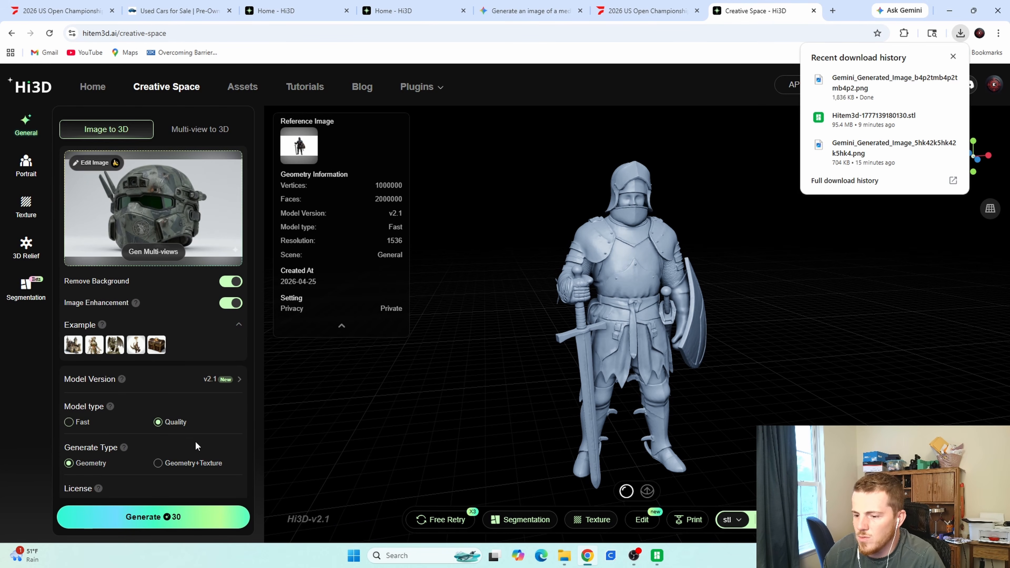
{"action": "scroll", "coordinate": [197, 436], "scroll_direction": "down", "scroll_amount": 3}
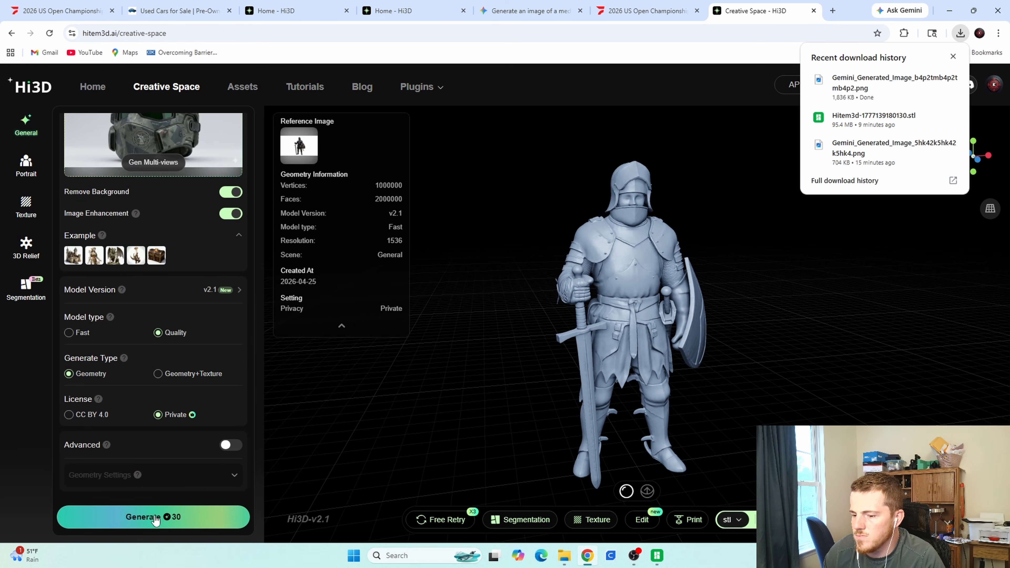
{"action": "left_click", "coordinate": [171, 439]}
{"action": "scroll", "coordinate": [160, 435], "scroll_direction": "down", "scroll_amount": 4}
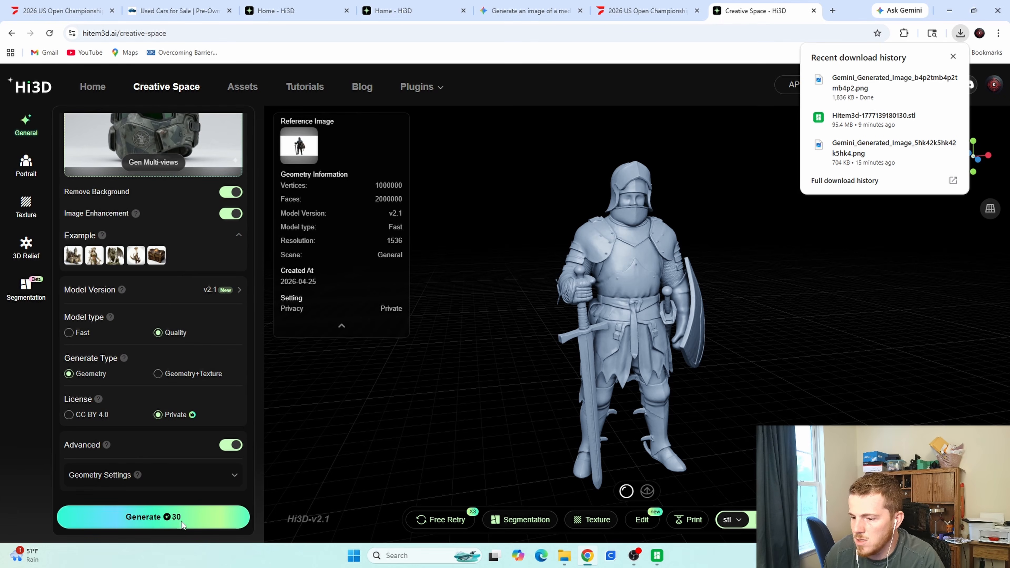
{"action": "left_click", "coordinate": [164, 519]}
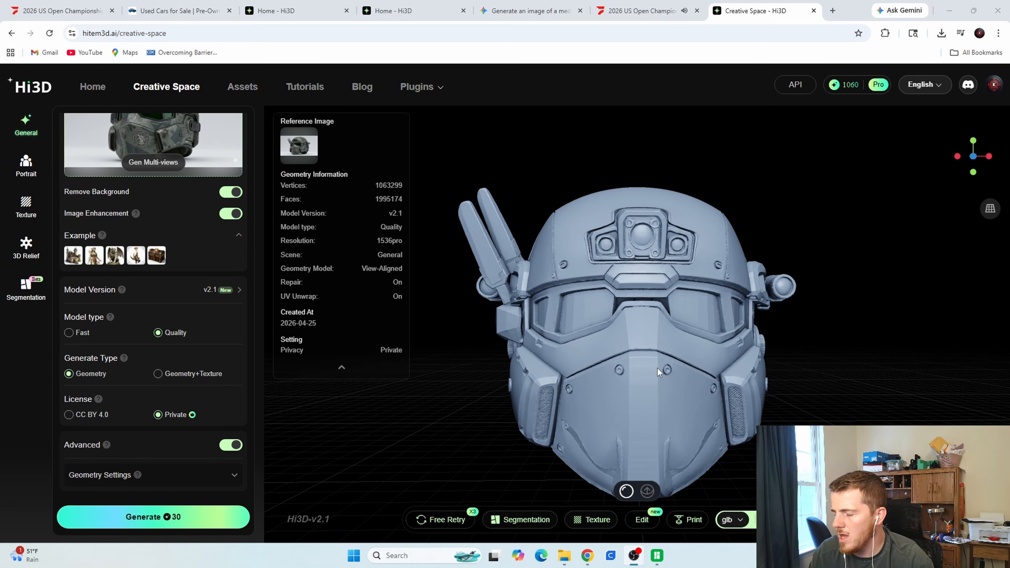
{"action": "left_click_drag", "start_coordinate": [742, 368], "coordinate": [782, 375]}
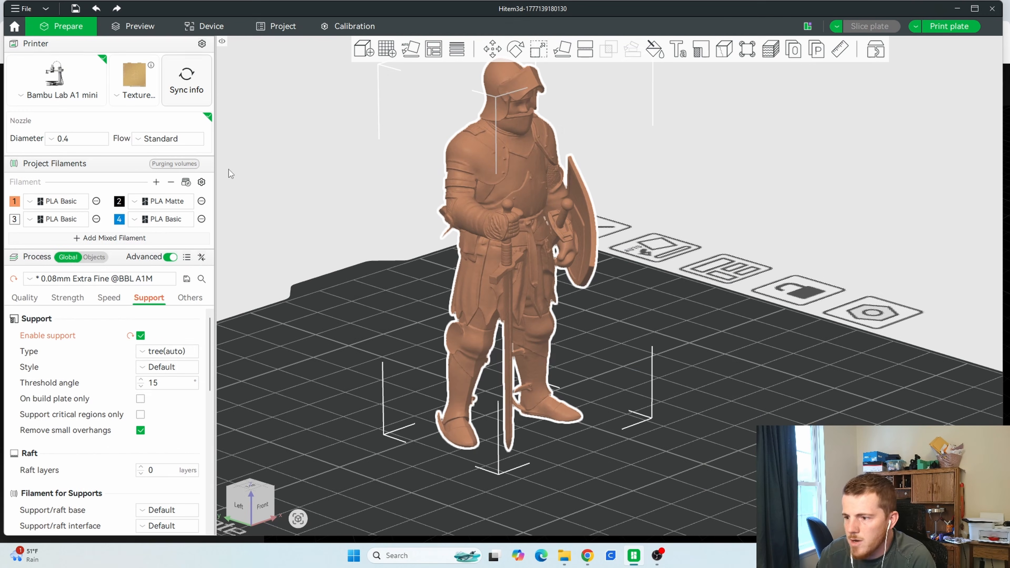
In Bambu Studio, change the printer from the A1 mini to the Bambu Lab A1.
{"action": "scroll", "coordinate": [490, 159], "scroll_direction": "down", "scroll_amount": 9}
{"action": "left_click", "coordinate": [67, 87]}
{"action": "left_click", "coordinate": [64, 157]}
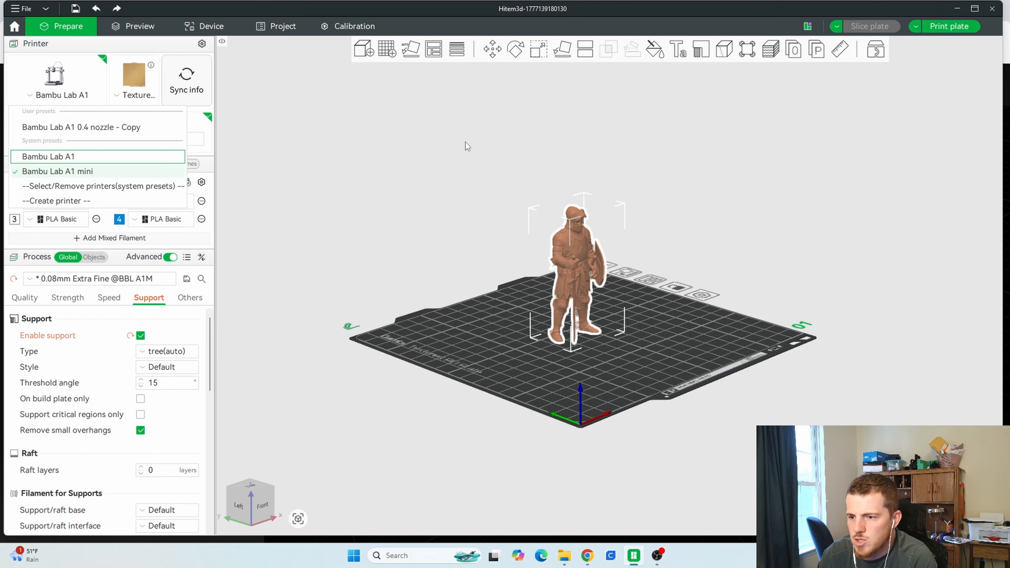
Undo the earlier changes until the knight model is removed from the build plate.
{"action": "scroll", "coordinate": [601, 250], "scroll_direction": "up", "scroll_amount": 4}
{"action": "left_click", "coordinate": [617, 216]}
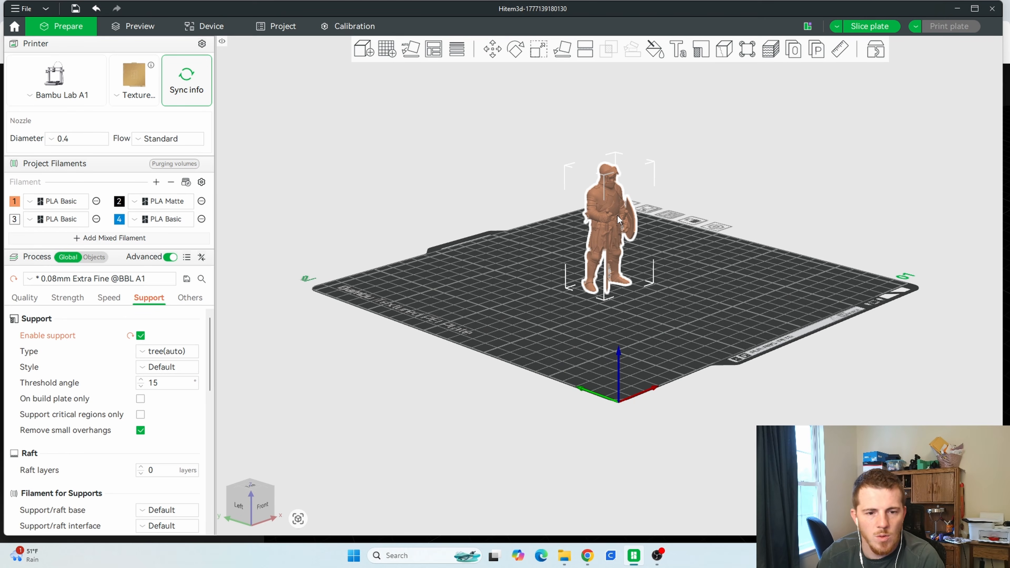
{"action": "left_click_drag", "start_coordinate": [616, 213], "coordinate": [618, 208]}
{"action": "key", "text": "ctrl+z"}
{"action": "key", "text": "ctrl+z"}
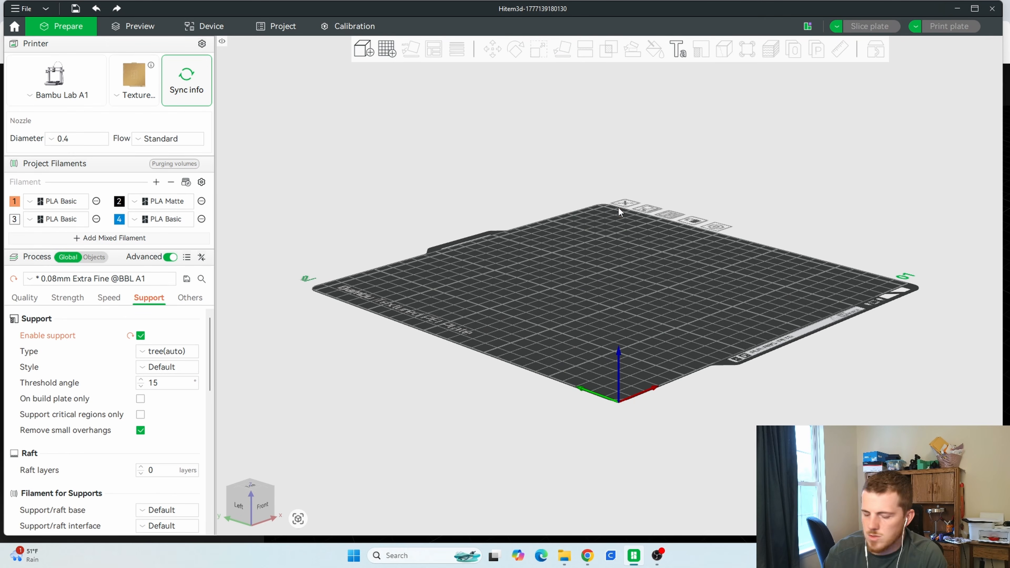
{"action": "key", "text": "ctrl+i"}
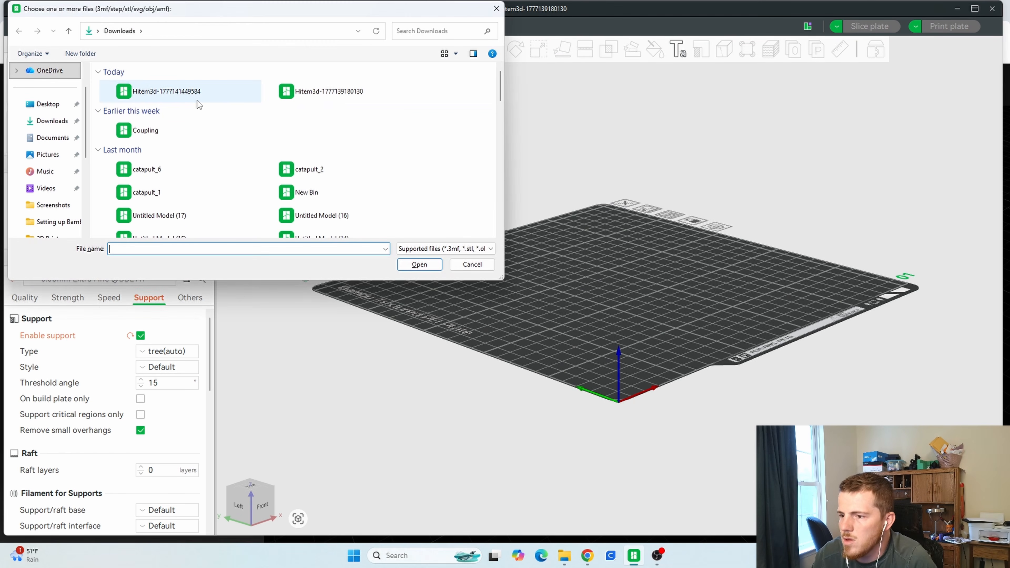
{"action": "left_click", "coordinate": [191, 91]}
{"action": "left_click", "coordinate": [419, 264]}
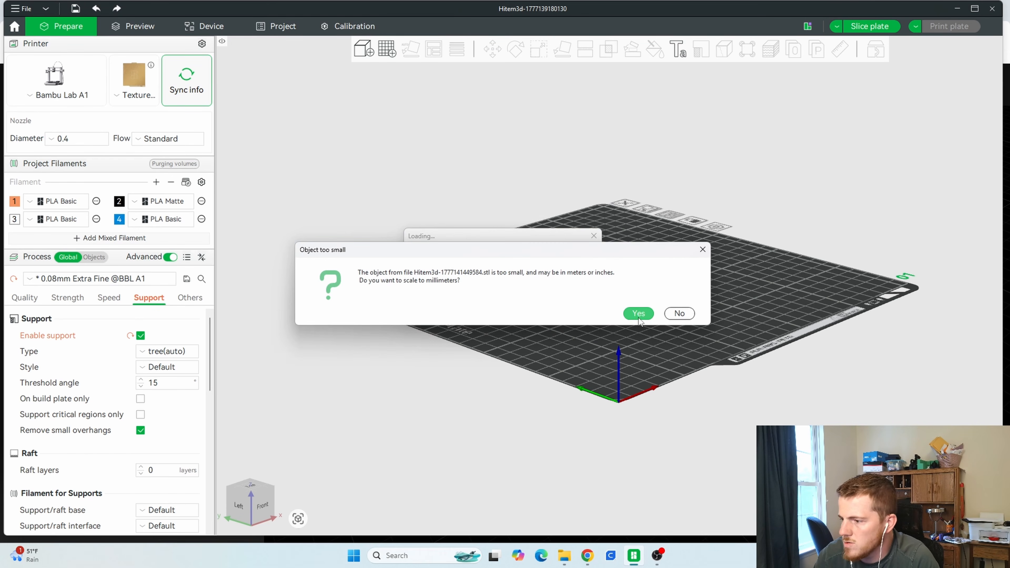
{"action": "left_click", "coordinate": [639, 312]}
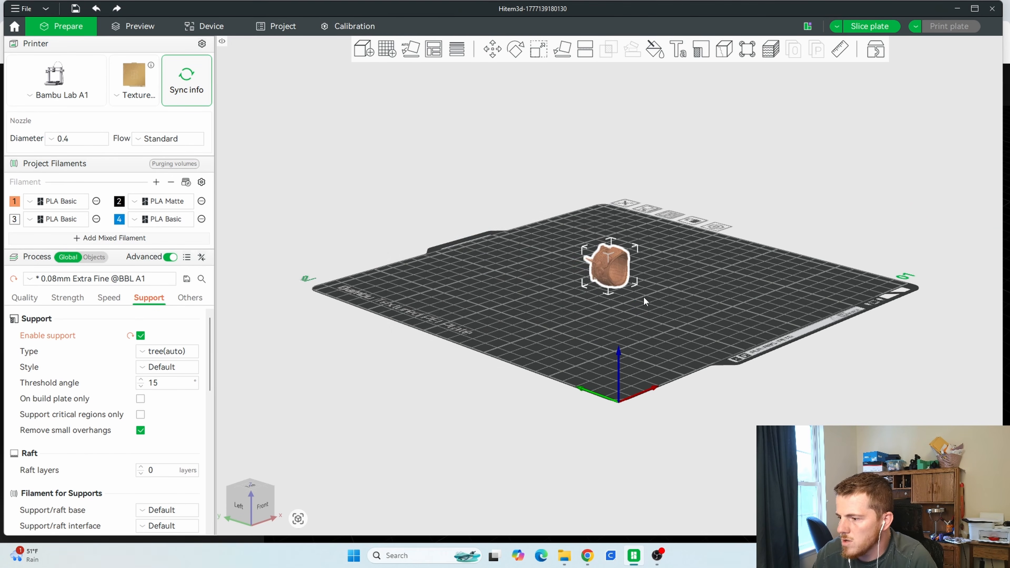
Try to lay the helmet on its open base with the Lay on Face tool.
{"action": "scroll", "coordinate": [657, 252], "scroll_direction": "up", "scroll_amount": 5}
{"action": "left_click_drag", "start_coordinate": [713, 251], "coordinate": [700, 259]}
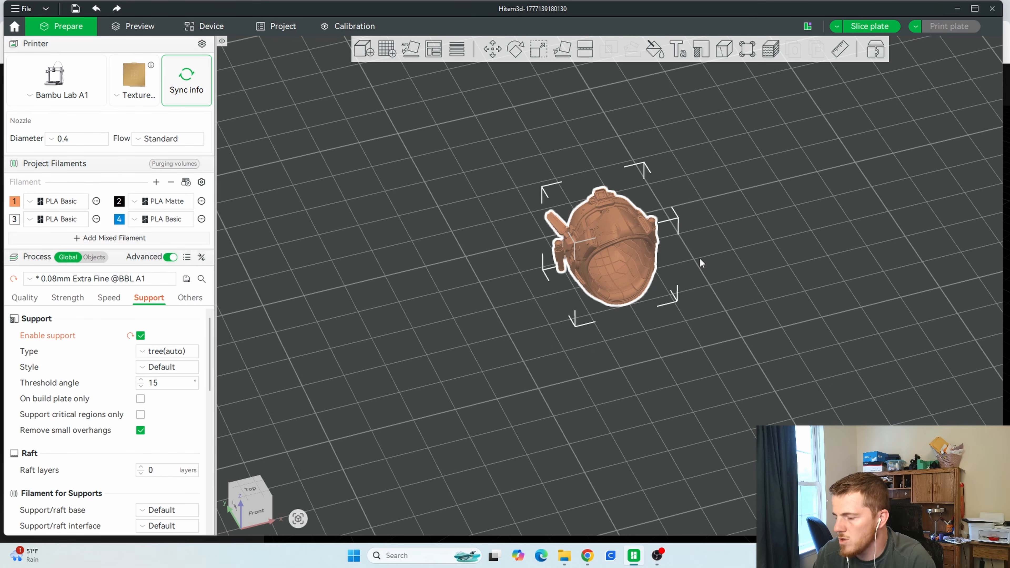
{"action": "key", "text": "f"}
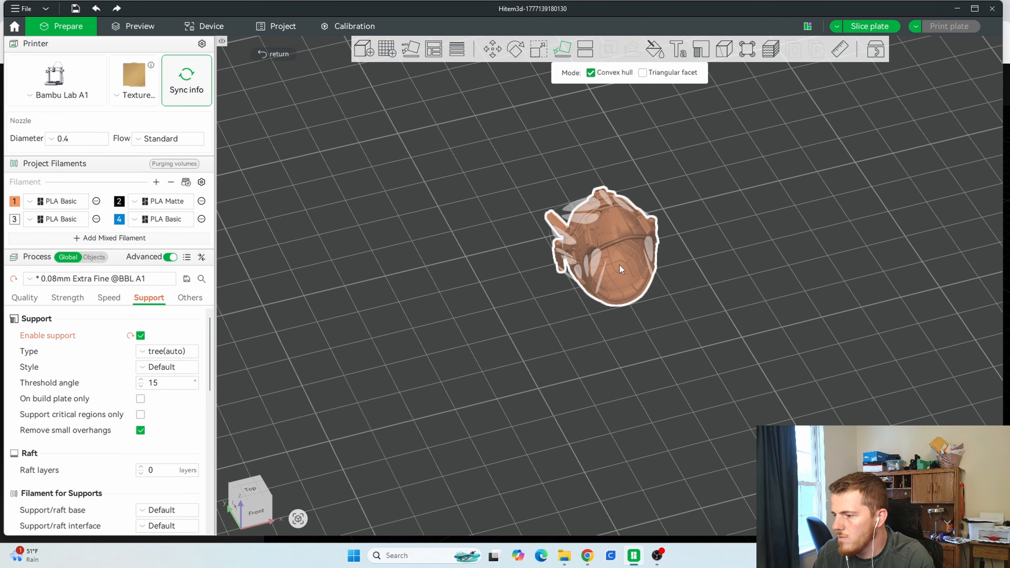
{"action": "left_click_drag", "start_coordinate": [602, 272], "coordinate": [652, 256]}
{"action": "left_click", "coordinate": [640, 251]}
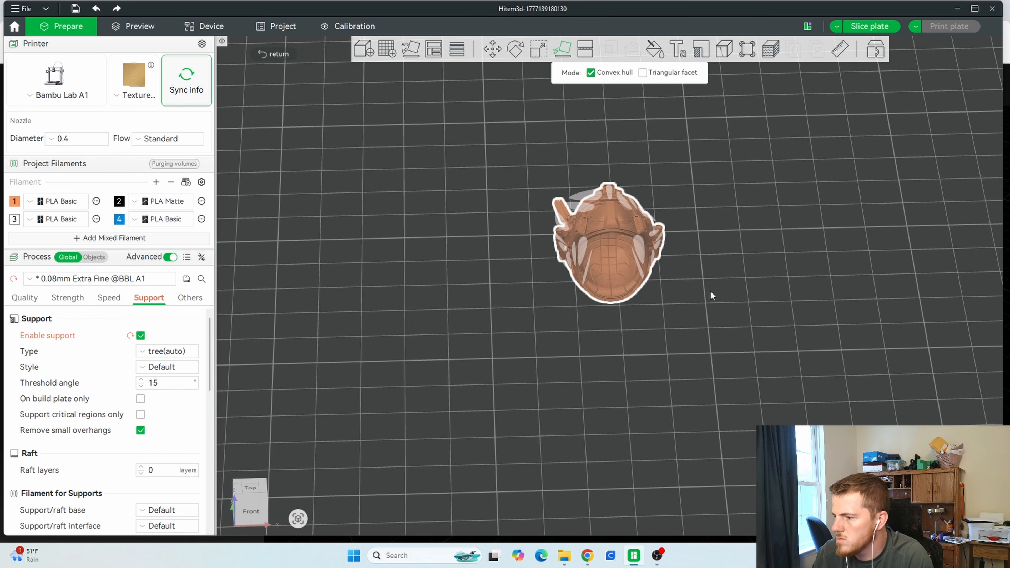
{"action": "left_click", "coordinate": [710, 290]}
{"action": "mouse_move", "coordinate": [733, 240]}
{"action": "left_mouse_down"}
{"action": "mouse_move", "coordinate": [663, 230]}
{"action": "mouse_move", "coordinate": [713, 240]}
{"action": "left_mouse_up"}
Rotate the helmet about 90° around the X axis so it stands upright on the plate.
{"action": "left_click", "coordinate": [617, 185]}
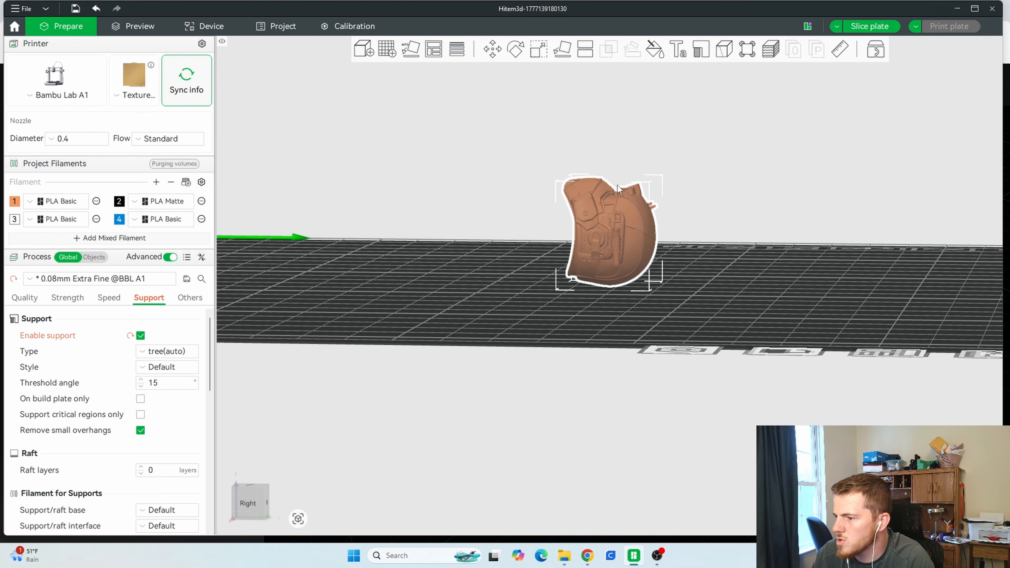
{"action": "left_click", "coordinate": [516, 50]}
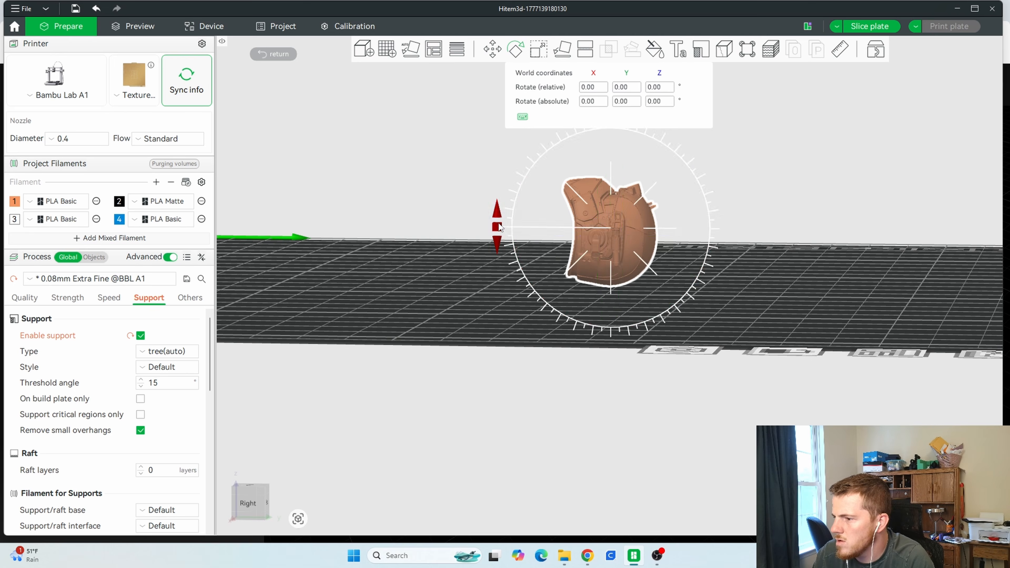
{"action": "left_click_drag", "start_coordinate": [498, 245], "coordinate": [608, 345]}
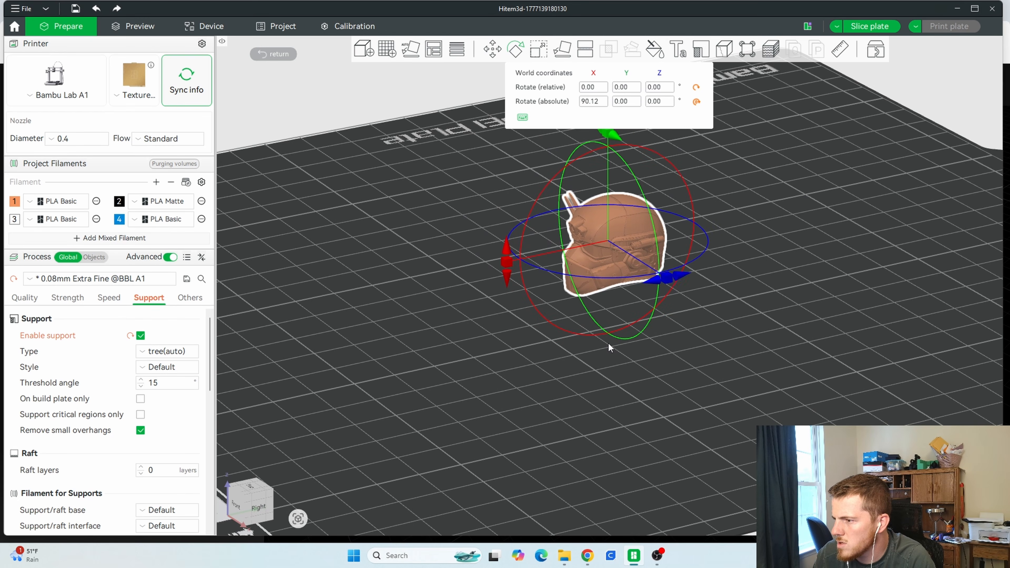
{"action": "left_click_drag", "start_coordinate": [710, 343], "coordinate": [703, 364]}
{"action": "left_click", "coordinate": [703, 365]}
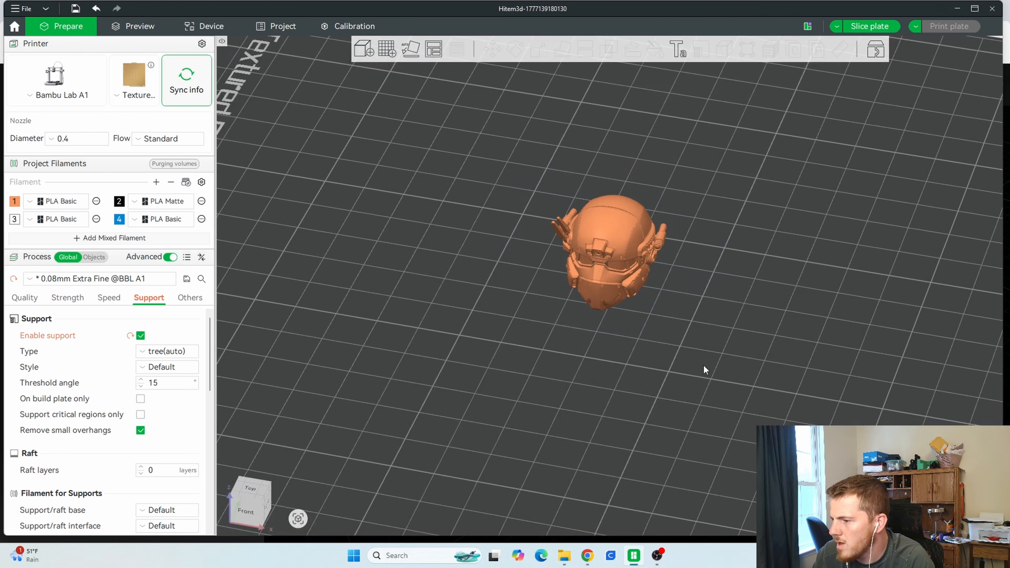
Scale the helmet up uniformly until it fills most of the A1 build plate, and check its side profile.
{"action": "scroll", "coordinate": [725, 329], "scroll_direction": "down", "scroll_amount": 5}
{"action": "left_click", "coordinate": [605, 270]}
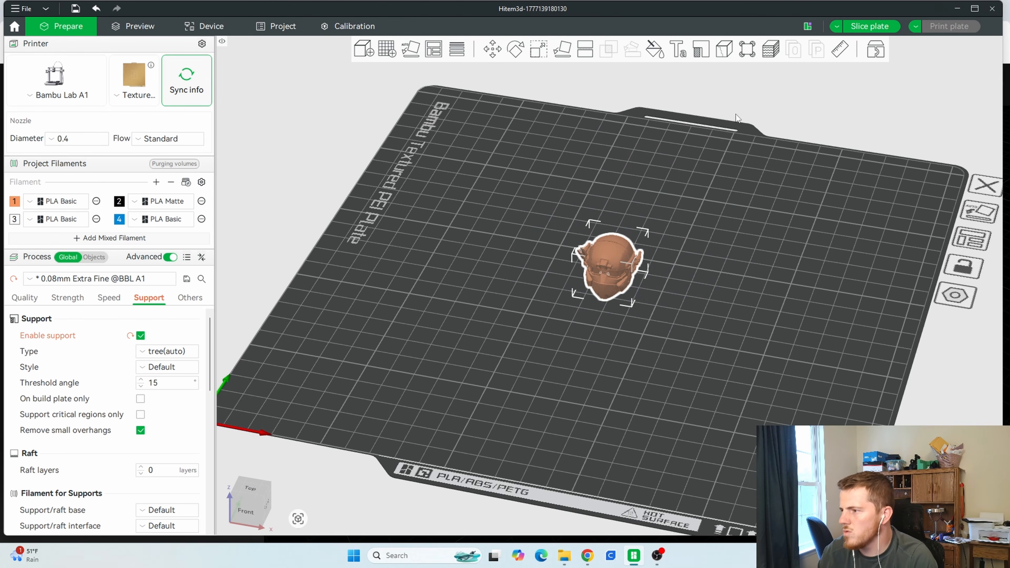
{"action": "left_click", "coordinate": [534, 50]}
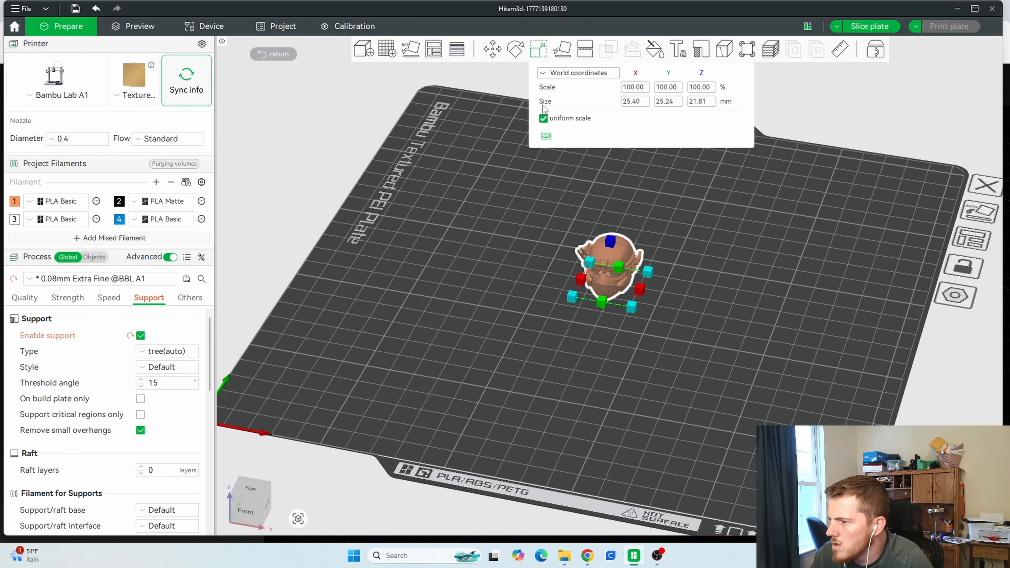
{"action": "scroll", "coordinate": [648, 266], "scroll_direction": "down", "scroll_amount": 1}
{"action": "left_click_drag", "start_coordinate": [644, 275], "coordinate": [919, 222]}
{"action": "left_click", "coordinate": [847, 306]}
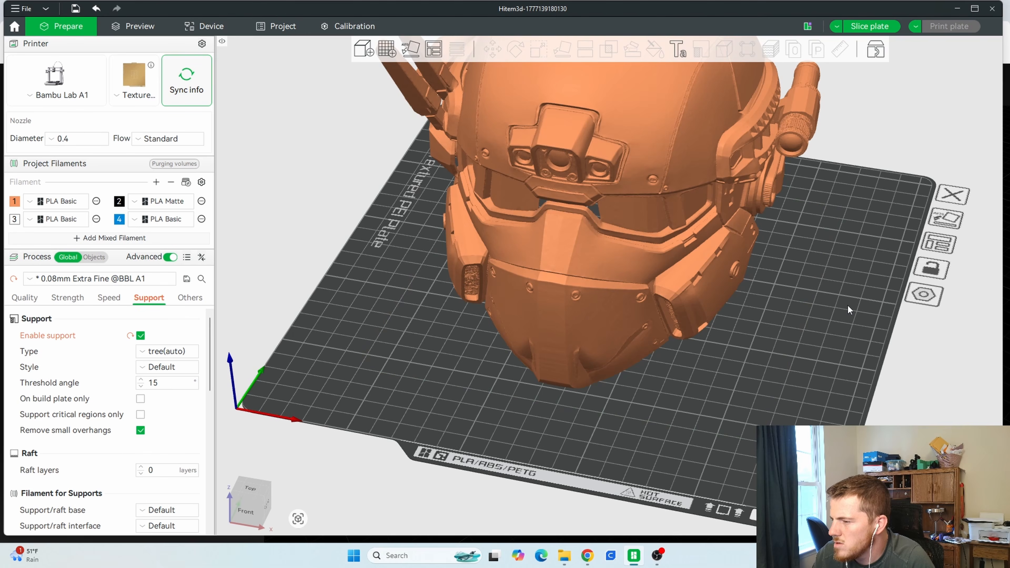
{"action": "left_click_drag", "start_coordinate": [835, 329], "coordinate": [673, 308]}
{"action": "left_click", "coordinate": [563, 201]}
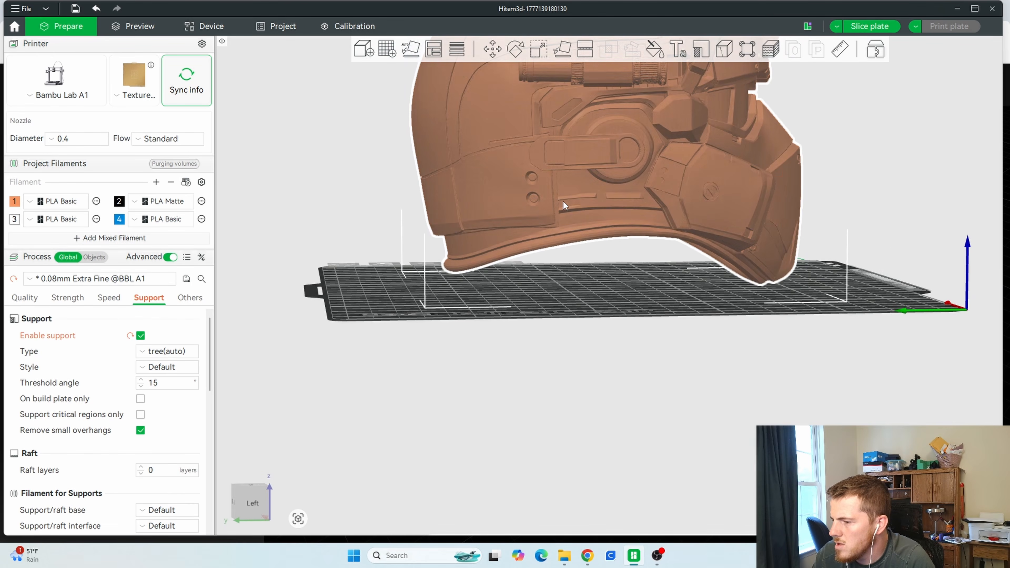
Examine the tree supports around and beneath the helmet in the sliced preview.
{"action": "scroll", "coordinate": [609, 312], "scroll_direction": "down", "scroll_amount": 3}
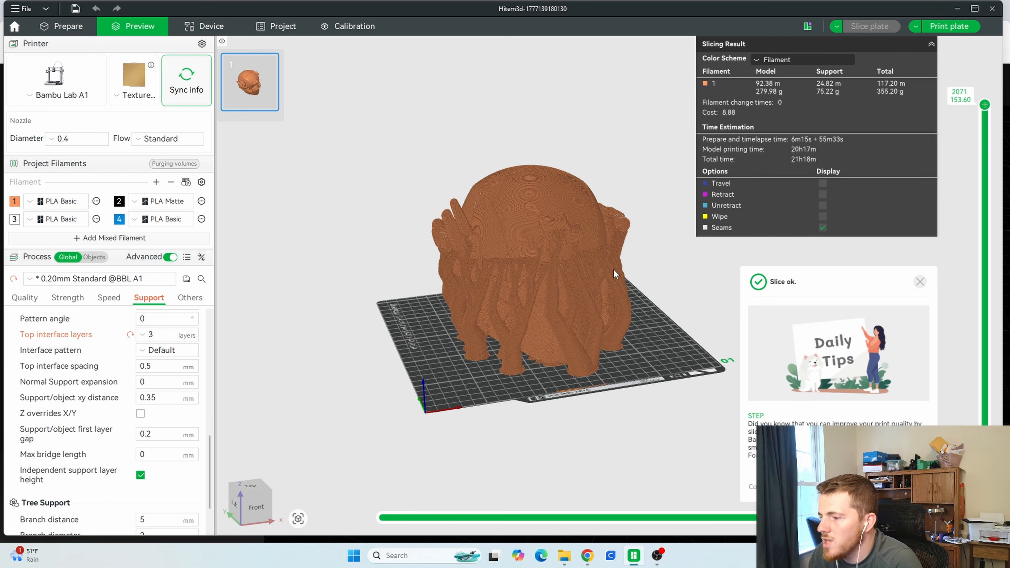
{"action": "scroll", "coordinate": [618, 270], "scroll_direction": "up", "scroll_amount": 5}
{"action": "left_click_drag", "start_coordinate": [632, 395], "coordinate": [663, 399]}
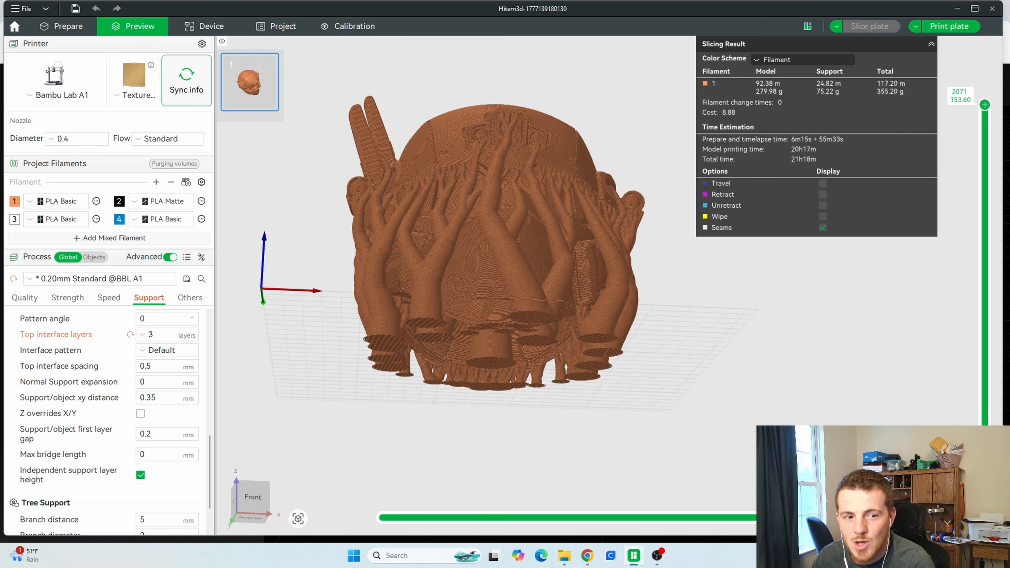
{"action": "mouse_move", "coordinate": [567, 321]}
{"action": "left_mouse_down"}
{"action": "mouse_move", "coordinate": [621, 300]}
{"action": "mouse_move", "coordinate": [577, 325]}
{"action": "left_mouse_up"}
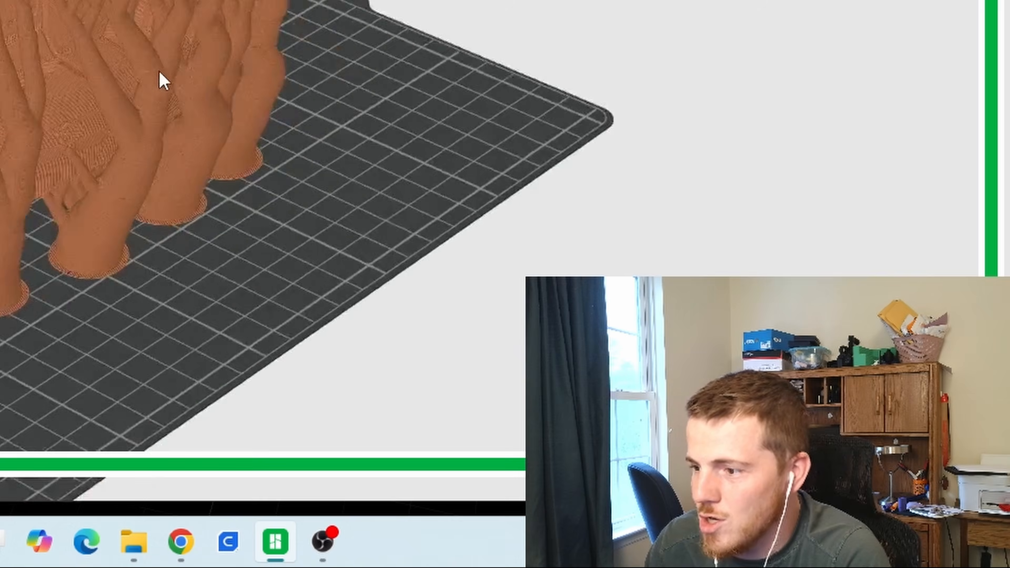